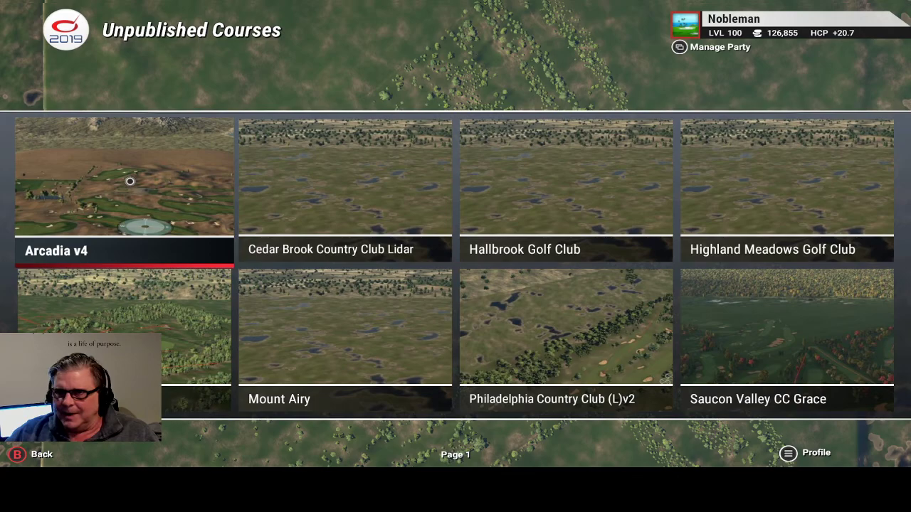
# Open the unpublished Oakmont CC Lidar course for editing and examine the grass-striped bunker beside hole 15's fairway
pyautogui.click(96, 330)
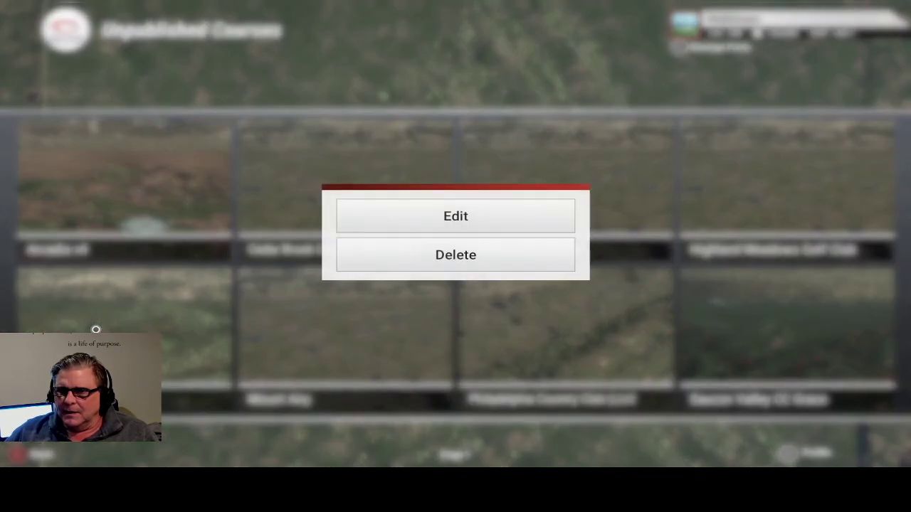
pyautogui.click(423, 217)
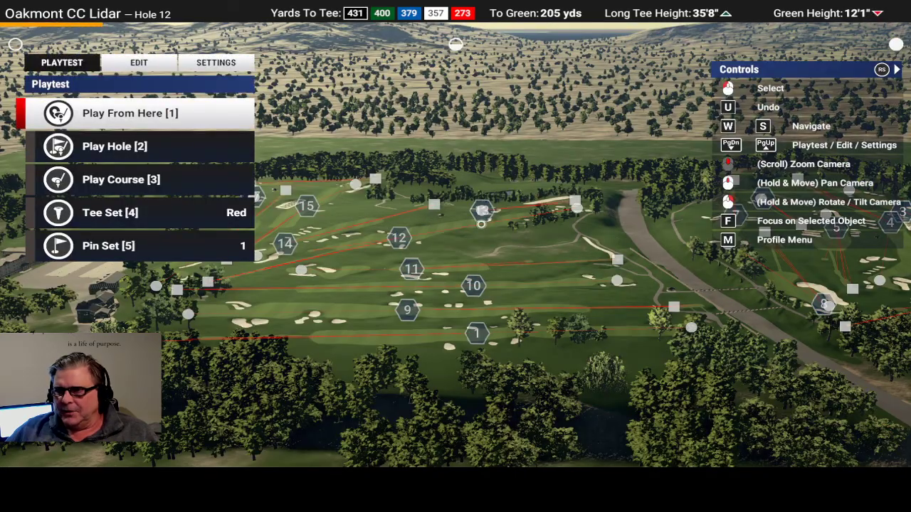
pyautogui.moveTo(370, 254); pyautogui.dragTo(511, 267, button='middle')
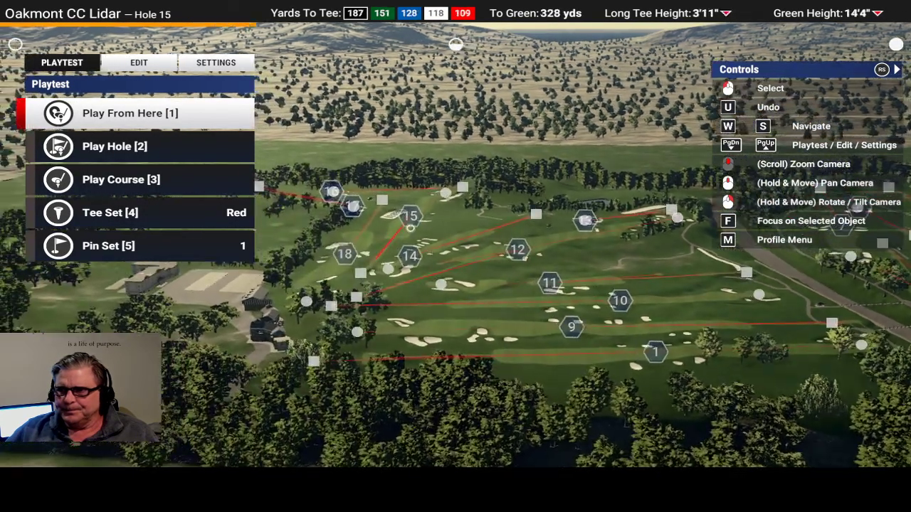
pyautogui.scroll(6, 400, 209)
pyautogui.moveTo(399, 209); pyautogui.dragTo(396, 237, button='right')
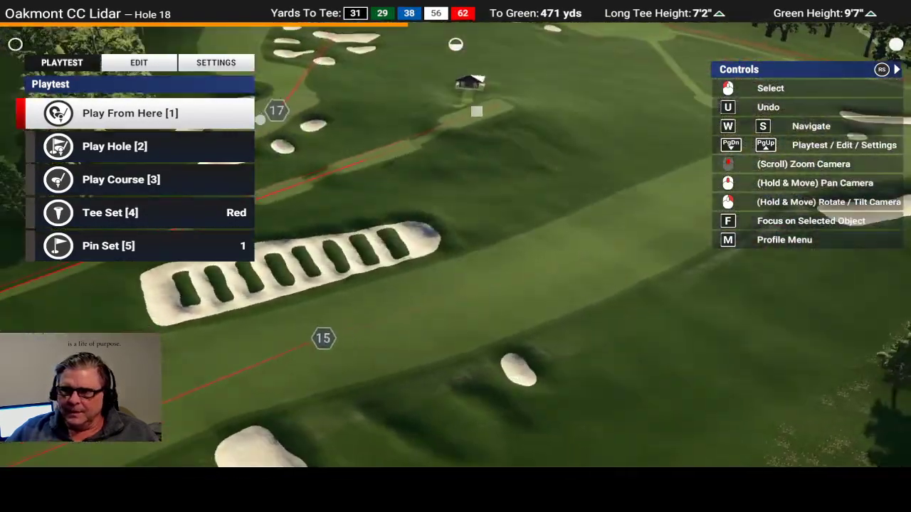
pyautogui.moveTo(396, 238); pyautogui.dragTo(585, 216, button='middle')
pyautogui.scroll(6, 538, 224)
pyautogui.moveTo(537, 225); pyautogui.dragTo(690, 163, button='right')
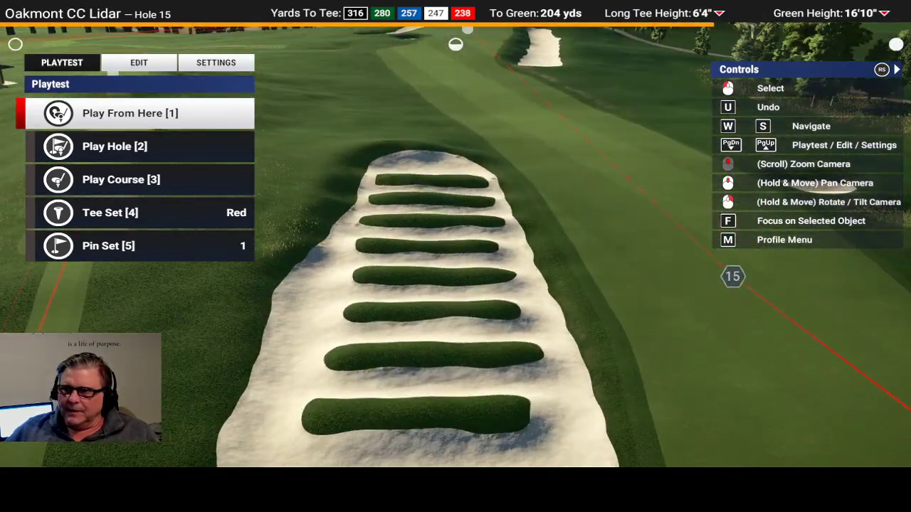
pyautogui.scroll(-5, 461, 237)
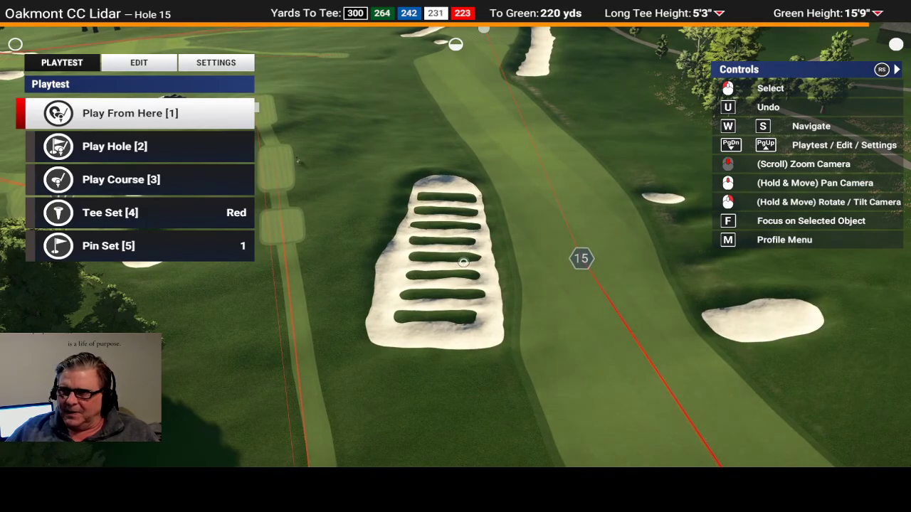
pyautogui.moveTo(458, 328); pyautogui.dragTo(411, 244, button='right')
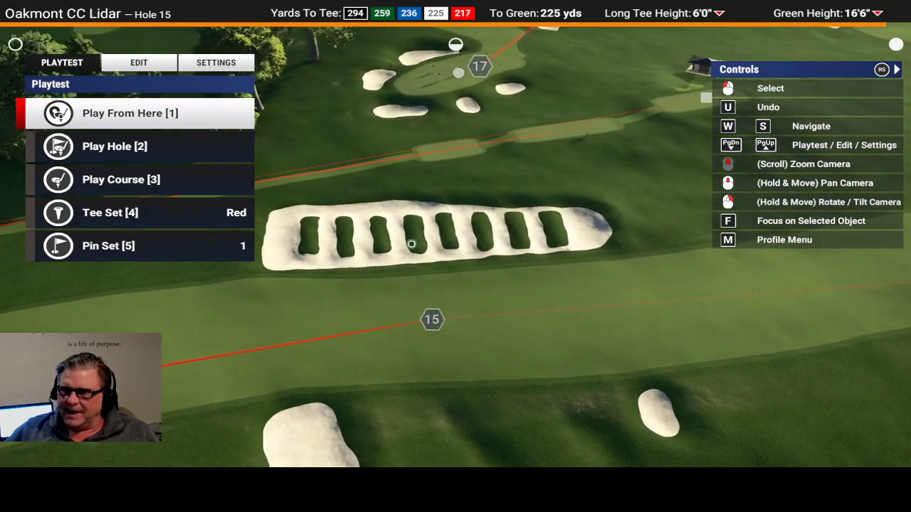
# Survey the course layout and examine the large grass-striped bunker between the fairways of holes 3 and 4
pyautogui.scroll(-8, 509, 234)
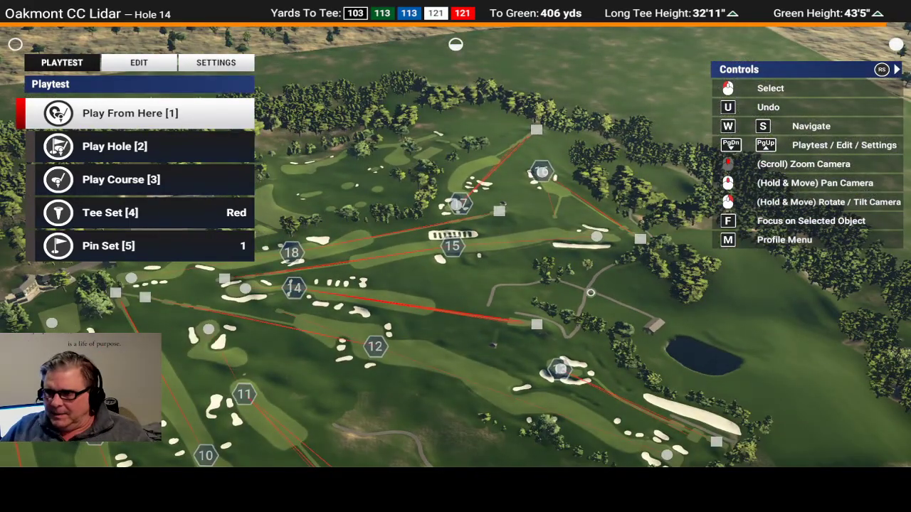
pyautogui.moveTo(591, 293); pyautogui.dragTo(655, 312, button='middle')
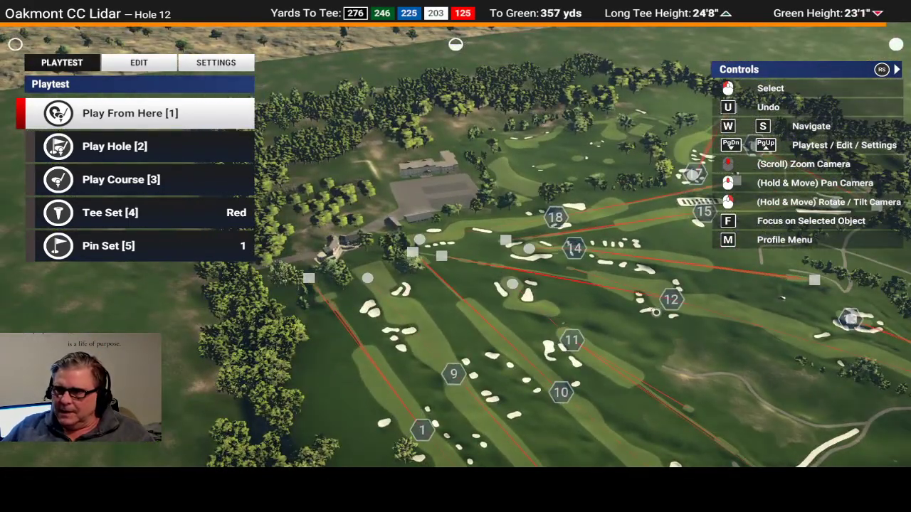
pyautogui.moveTo(655, 311); pyautogui.dragTo(498, 305, button='right')
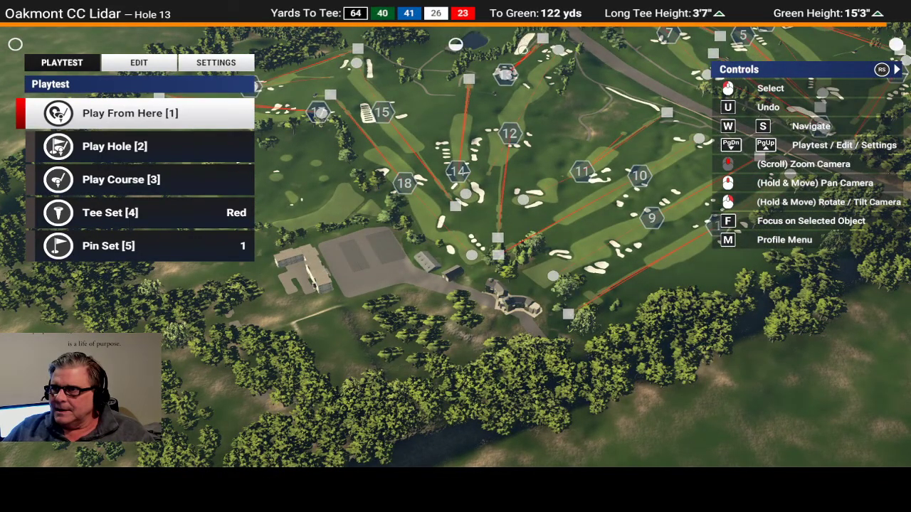
pyautogui.moveTo(623, 234); pyautogui.dragTo(613, 368, button='middle')
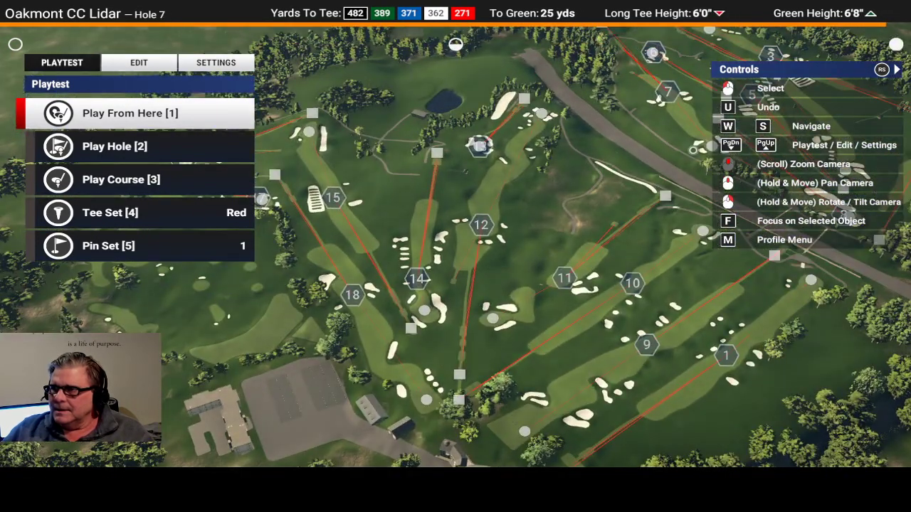
pyautogui.scroll(5, 693, 150)
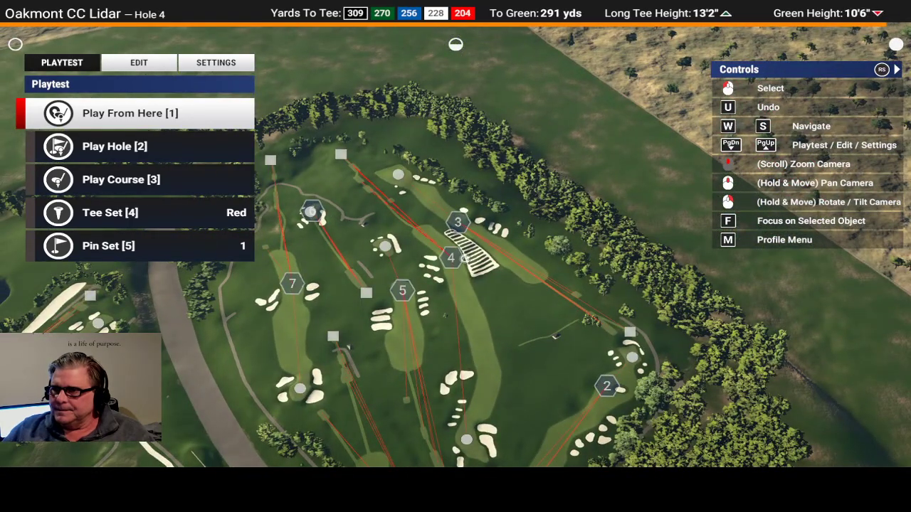
pyautogui.scroll(10, 490, 253)
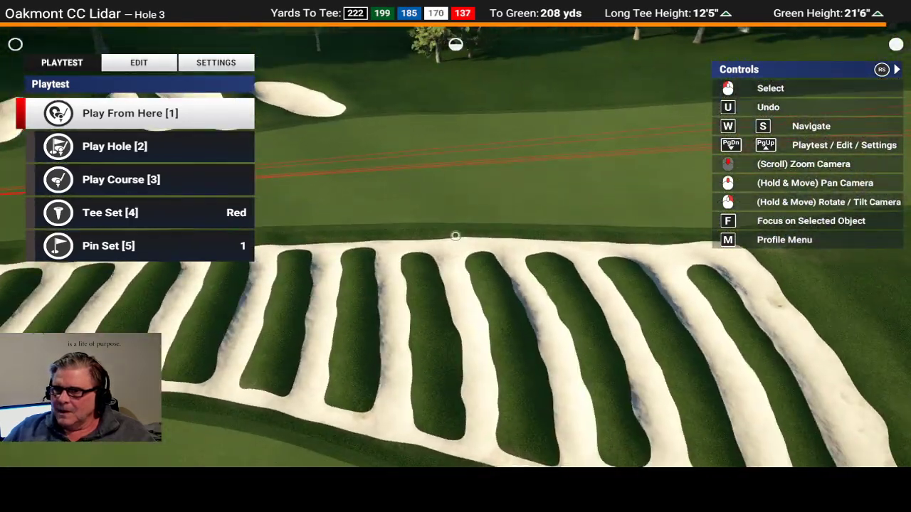
pyautogui.scroll(-6, 455, 235)
pyautogui.moveTo(384, 283); pyautogui.dragTo(726, 315, button='middle')
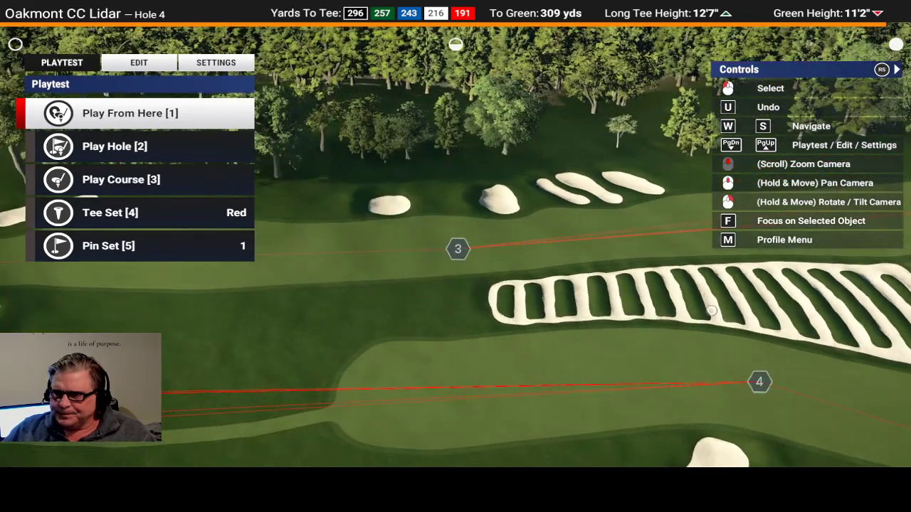
pyautogui.moveTo(794, 318); pyautogui.dragTo(559, 318, button='middle')
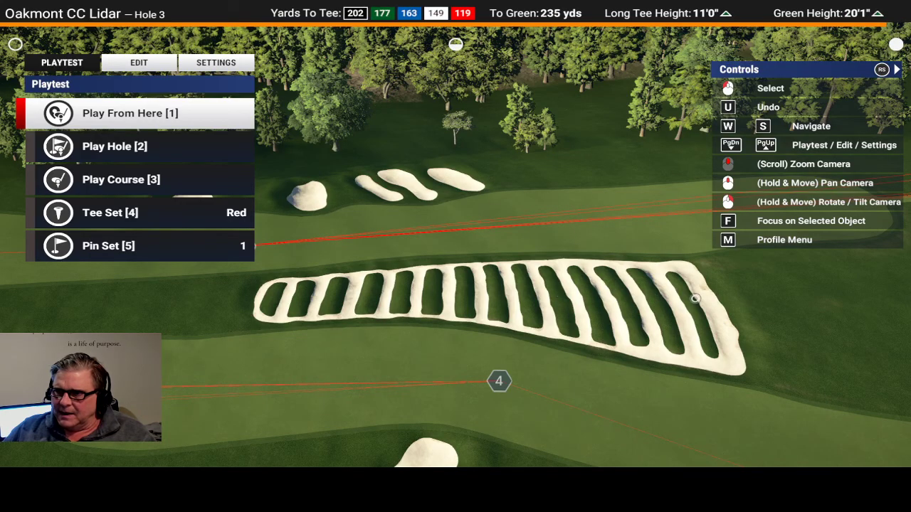
pyautogui.moveTo(455, 235)
pyautogui.mouseDown(button='right')
pyautogui.moveTo(270, 234)
pyautogui.moveTo(456, 235)
pyautogui.mouseUp(button='right')
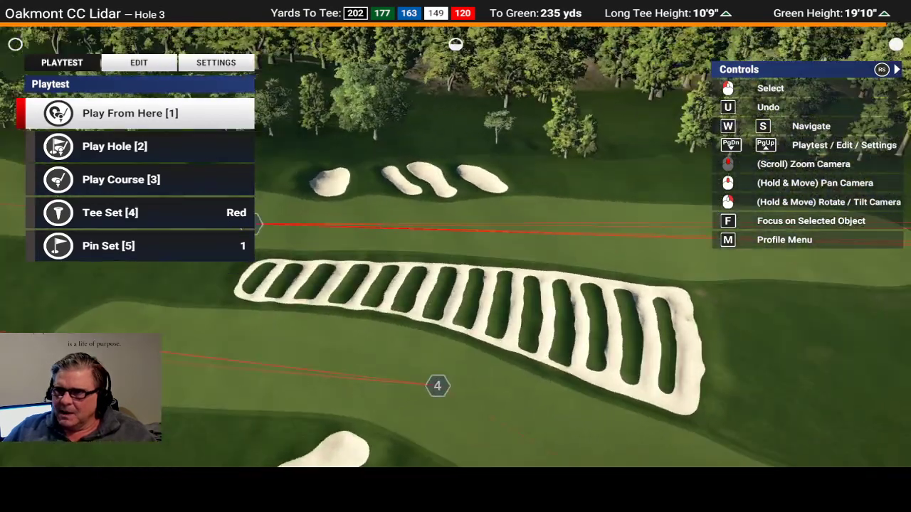
pyautogui.scroll(-3, 456, 235)
pyautogui.scroll(-4, 456, 235)
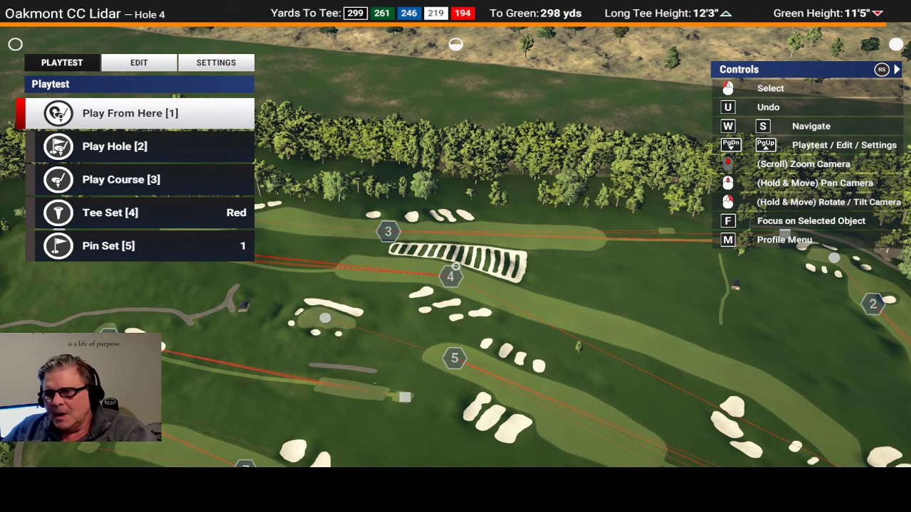
# Exit the Oakmont course without saving and open the unpublished Mount Airy course for editing
pyautogui.press('m')
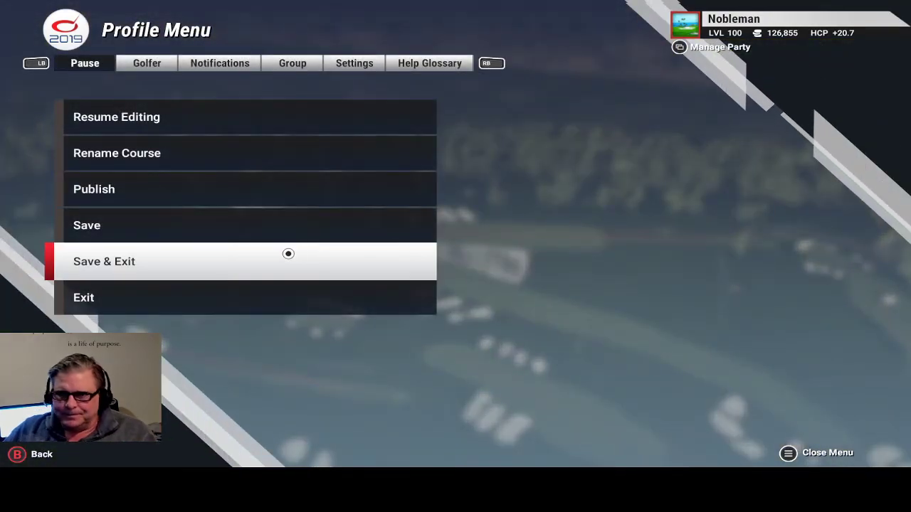
pyautogui.click(131, 305)
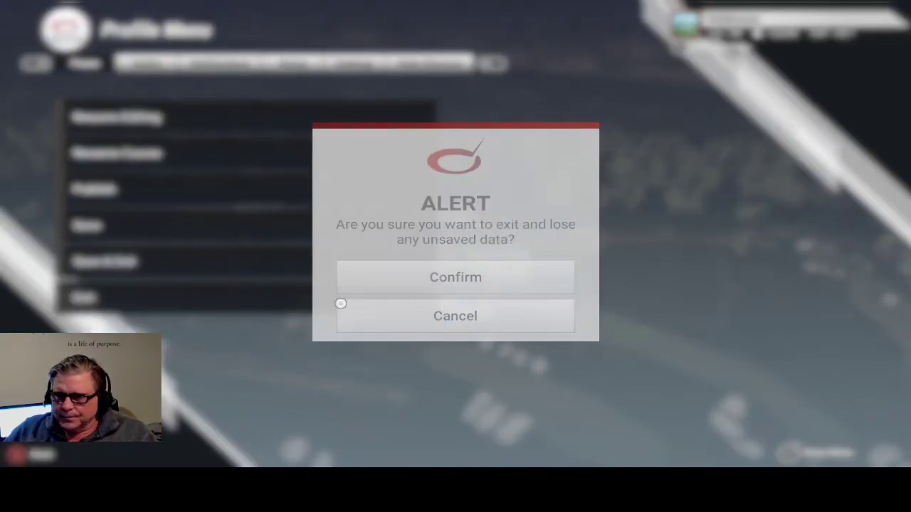
pyautogui.click(361, 280)
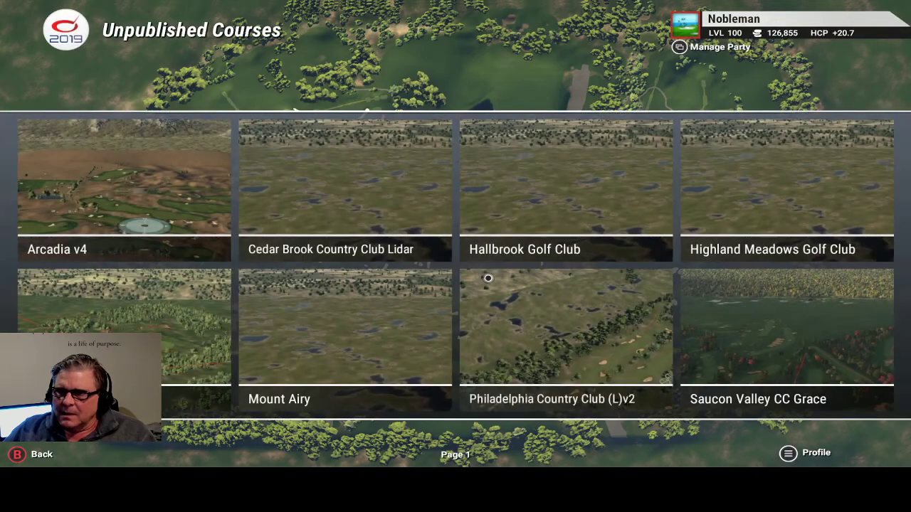
pyautogui.click(313, 345)
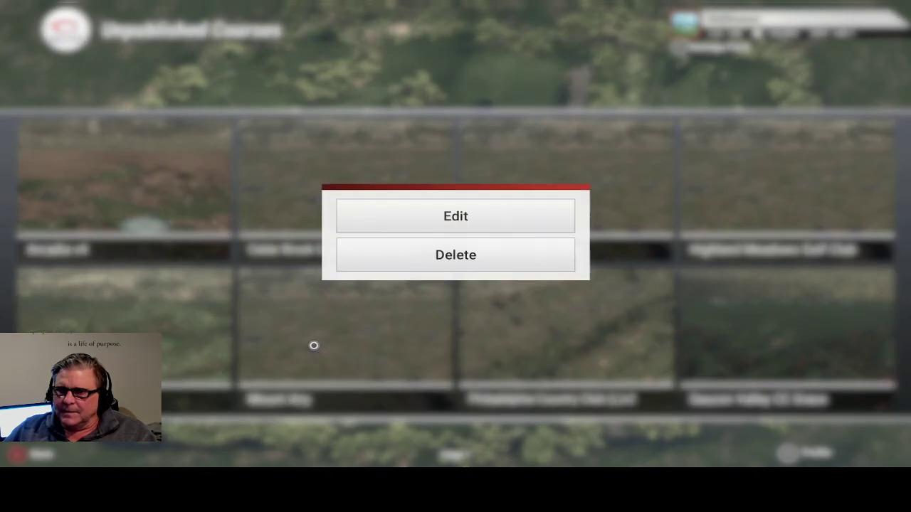
pyautogui.click(400, 215)
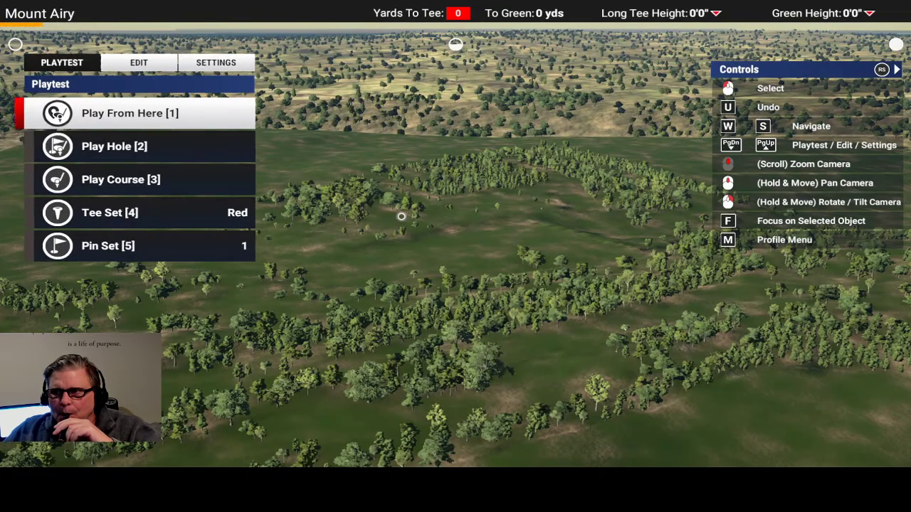
# Measure out a straight first side about 60 yd long on the open grass of the Mount Airy plot
pyautogui.moveTo(411, 237); pyautogui.dragTo(454, 235, button='right')
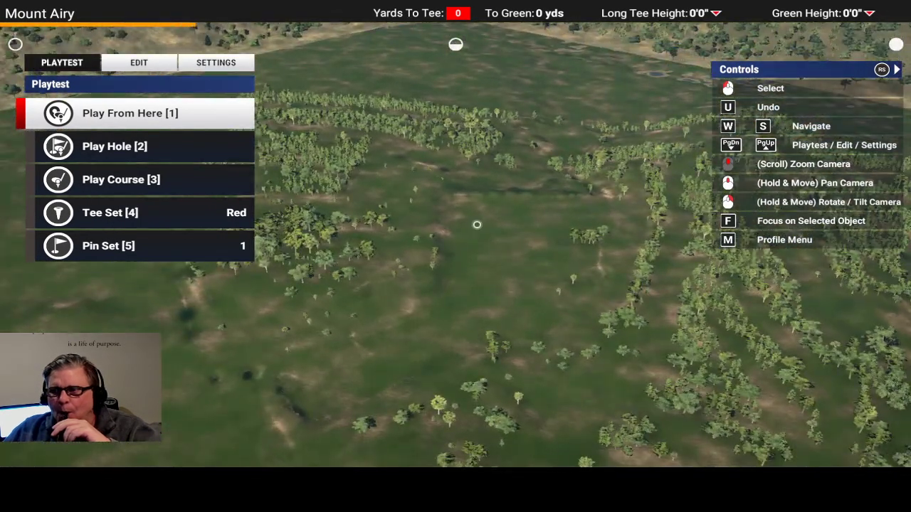
pyautogui.scroll(5, 524, 249)
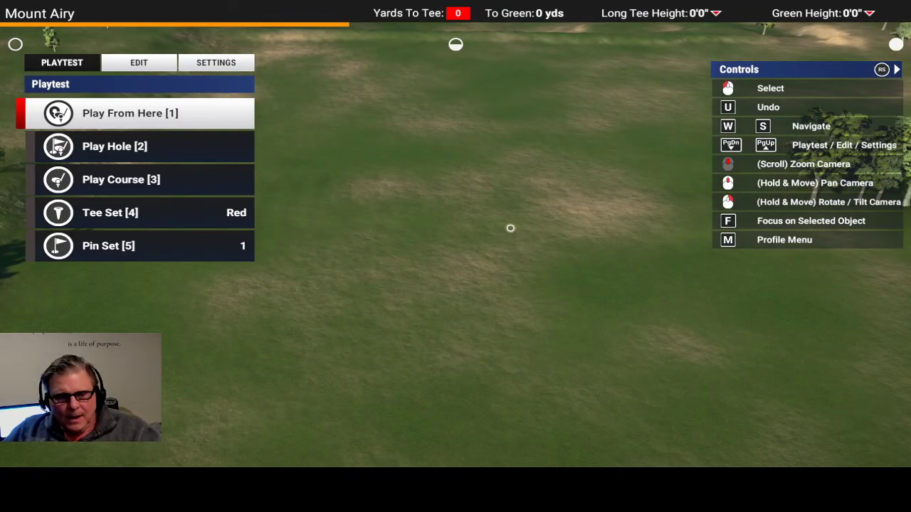
pyautogui.moveTo(510, 228); pyautogui.dragTo(541, 341, button='middle')
pyautogui.scroll(-5, 476, 224)
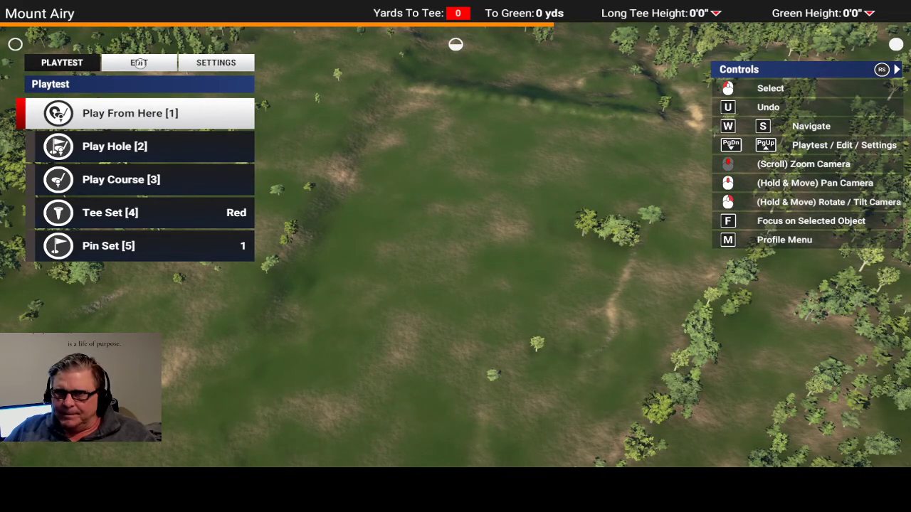
pyautogui.click(139, 62)
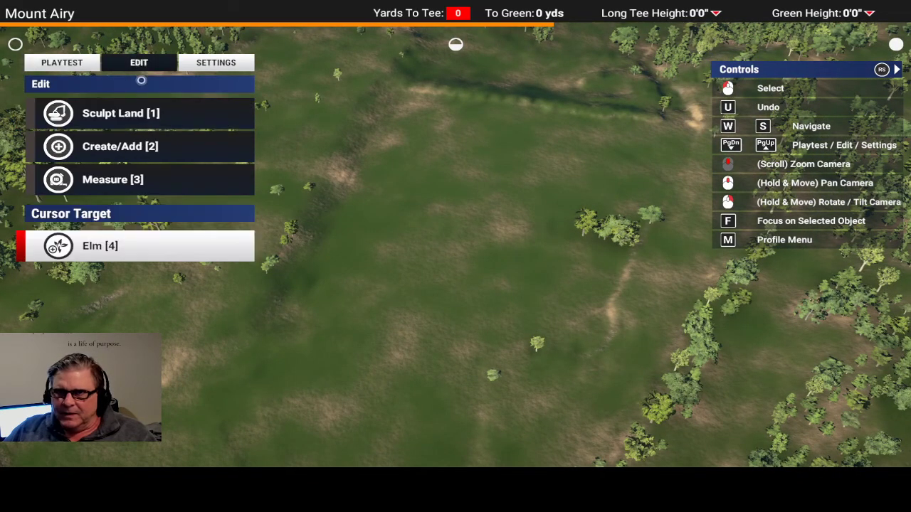
pyautogui.click(145, 179)
pyautogui.moveTo(424, 268); pyautogui.dragTo(466, 231, button='right')
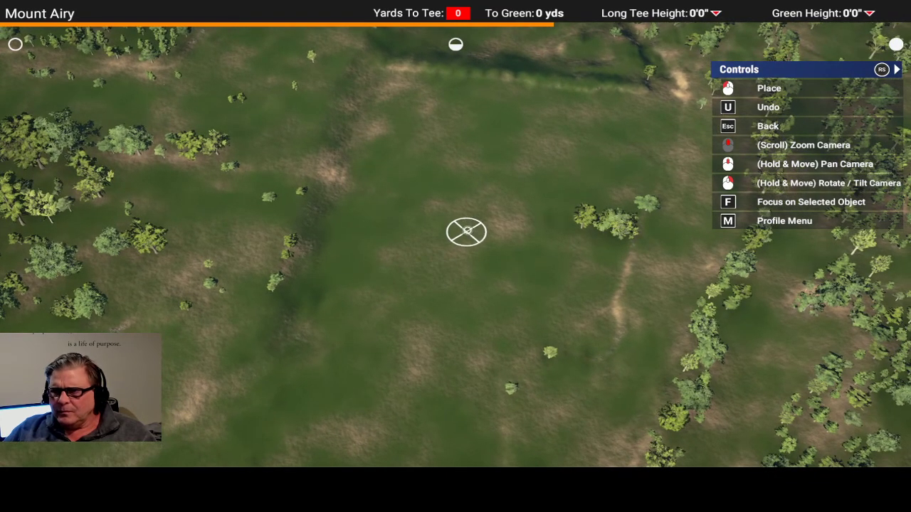
pyautogui.scroll(5, 417, 188)
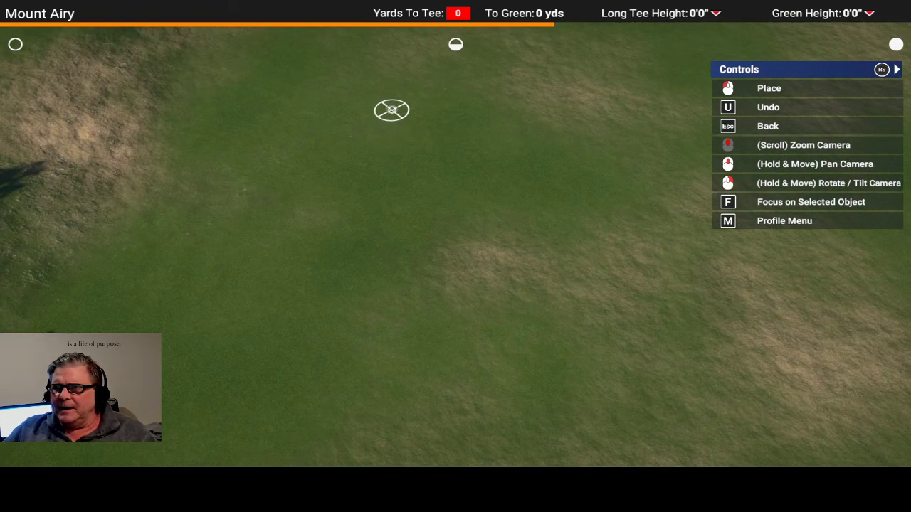
pyautogui.moveTo(391, 111); pyautogui.dragTo(455, 236, button='right')
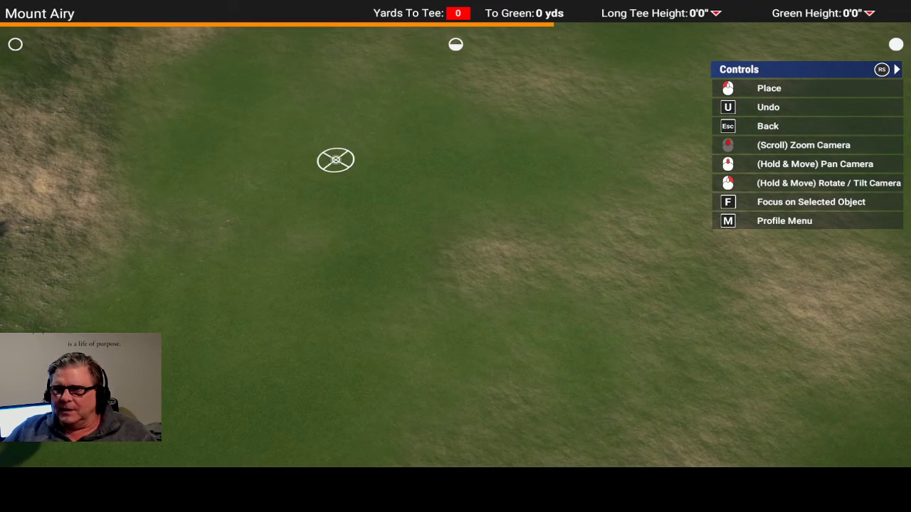
pyautogui.scroll(-5, 336, 159)
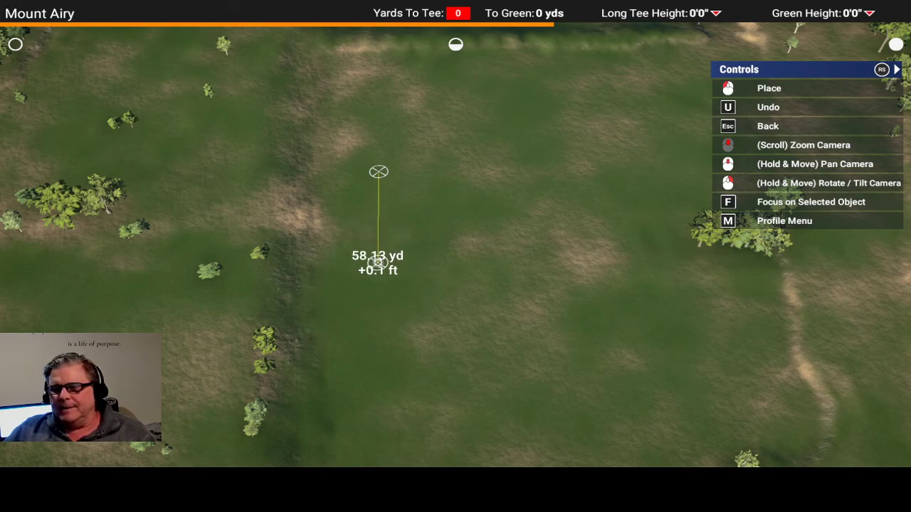
pyautogui.click(377, 266)
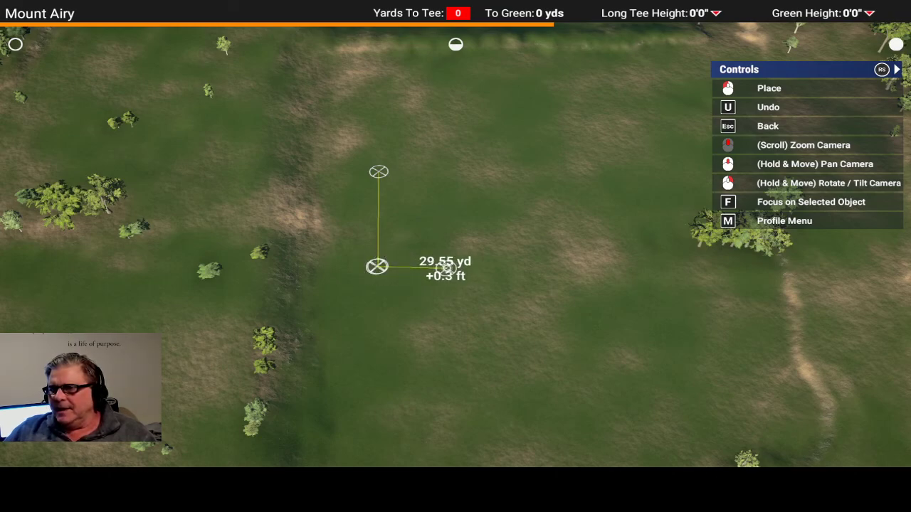
# Continue the measuring line around three more sides to close a rectangle about 26 yd wide
pyautogui.click(436, 266)
pyautogui.click(437, 266)
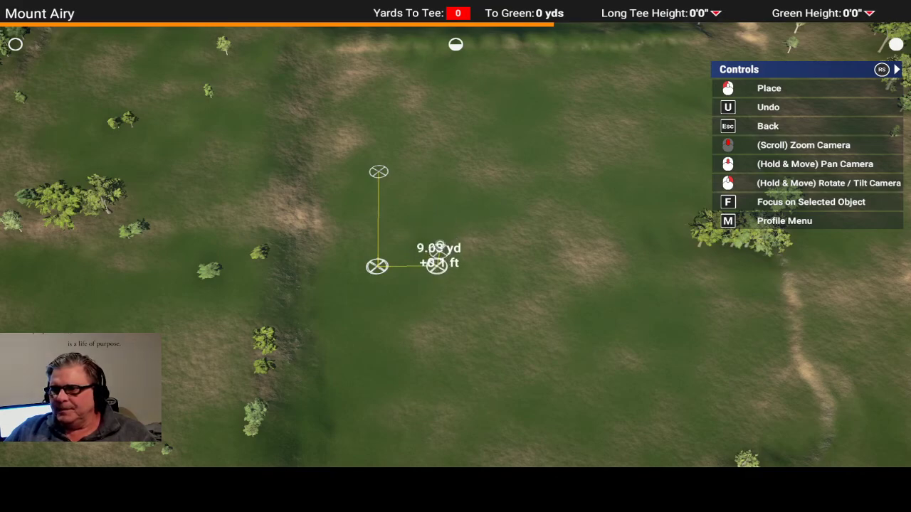
pyautogui.click(435, 170)
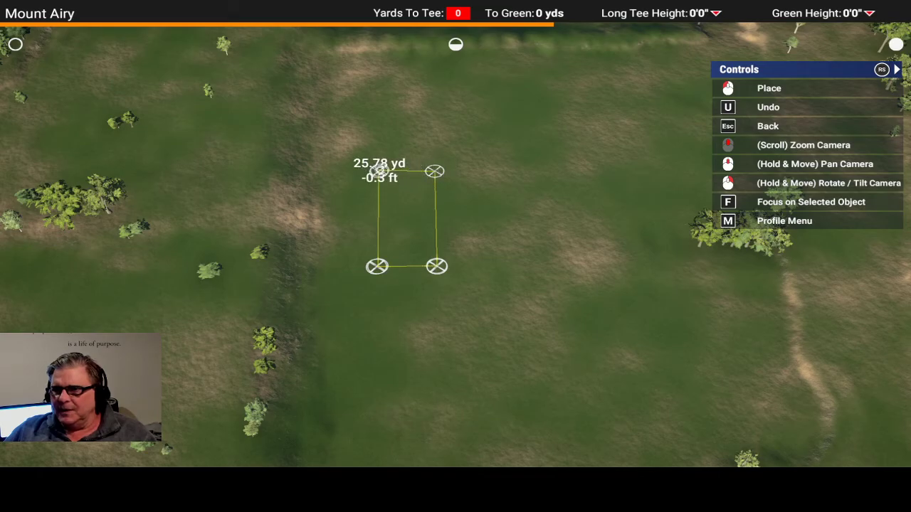
pyautogui.click(377, 171)
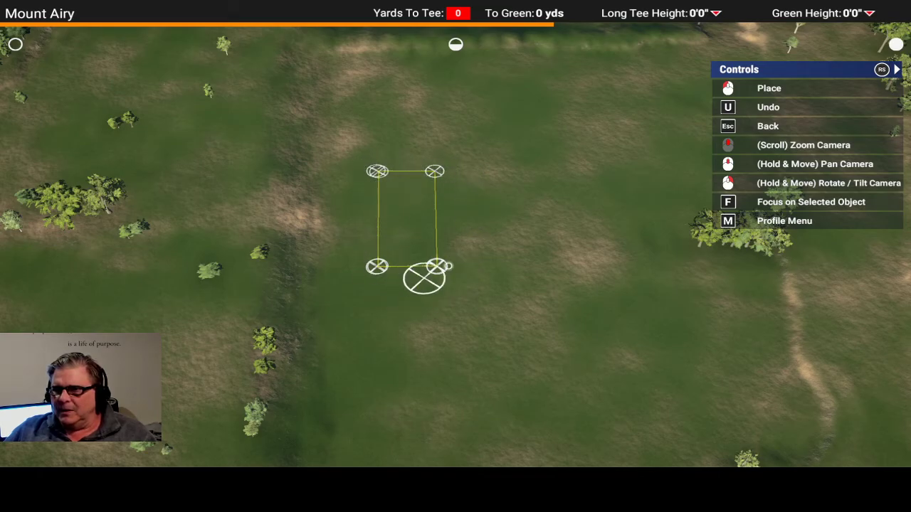
pyautogui.moveTo(547, 232); pyautogui.dragTo(453, 235, button='right')
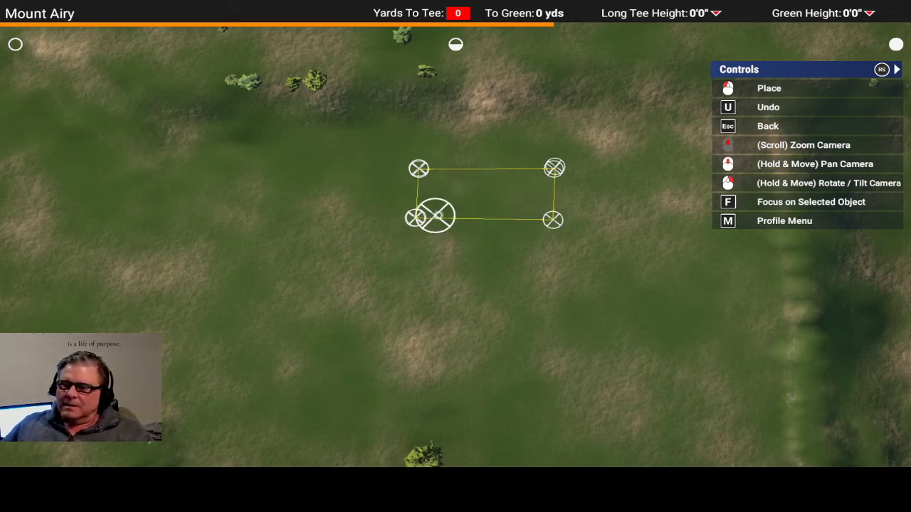
# Measure out a small inner rectangle about 14 yd by 6 yd near one short end of the large rectangle
pyautogui.scroll(5, 465, 201)
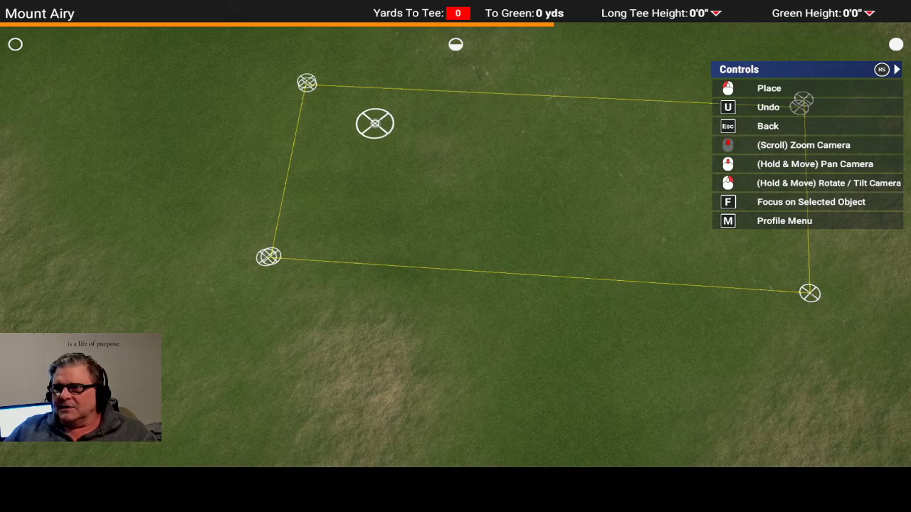
pyautogui.click(373, 120)
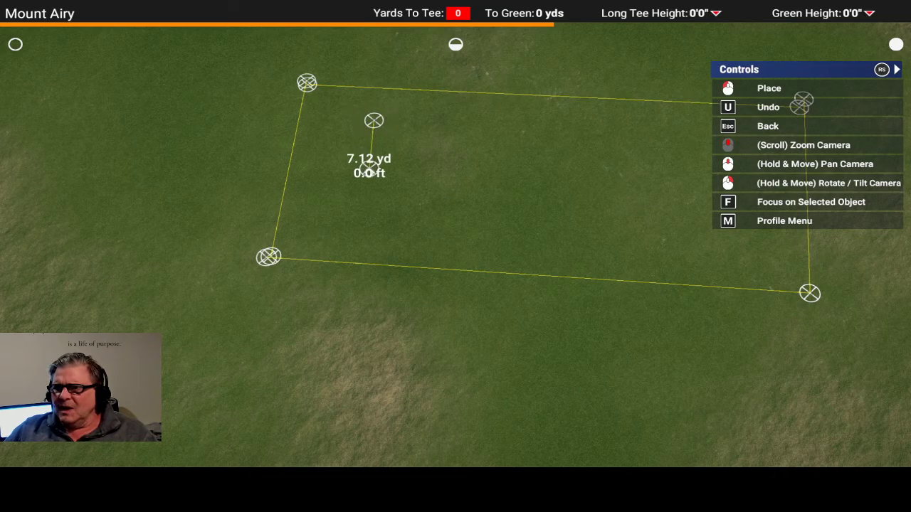
pyautogui.click(360, 215)
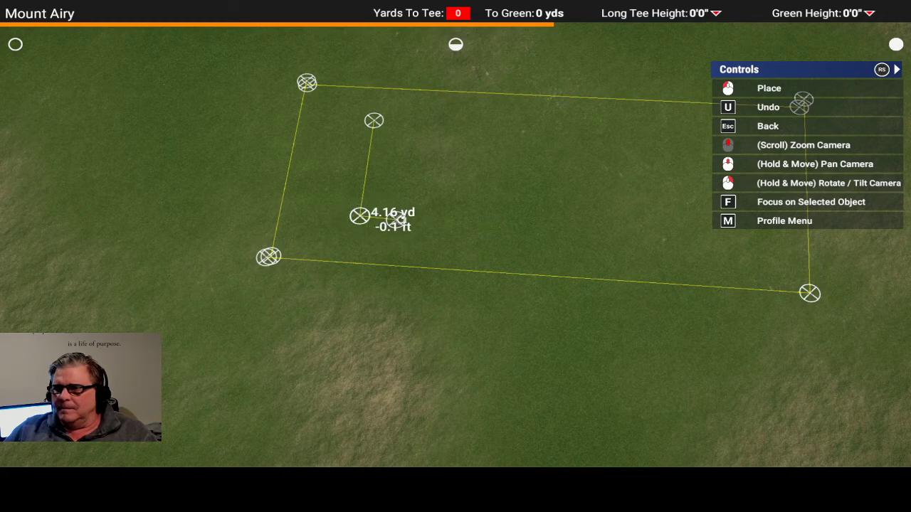
pyautogui.click(410, 222)
pyautogui.click(422, 123)
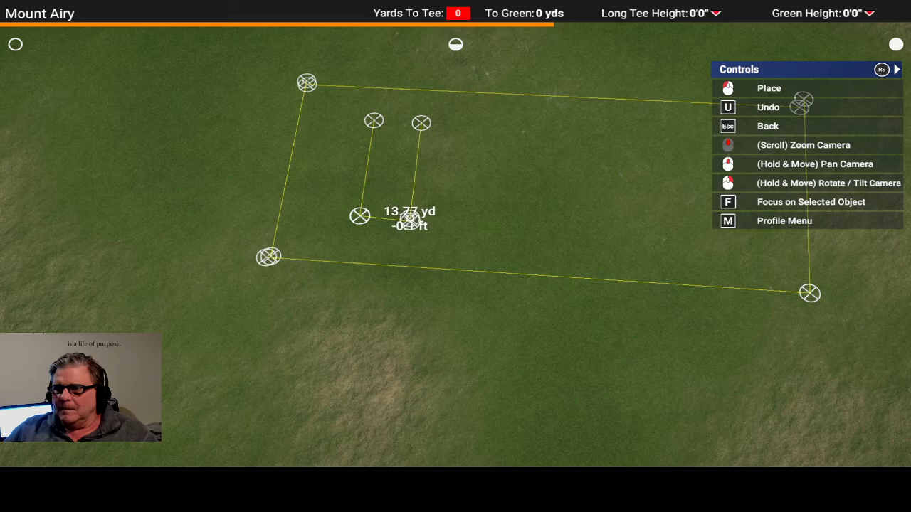
pyautogui.click(410, 220)
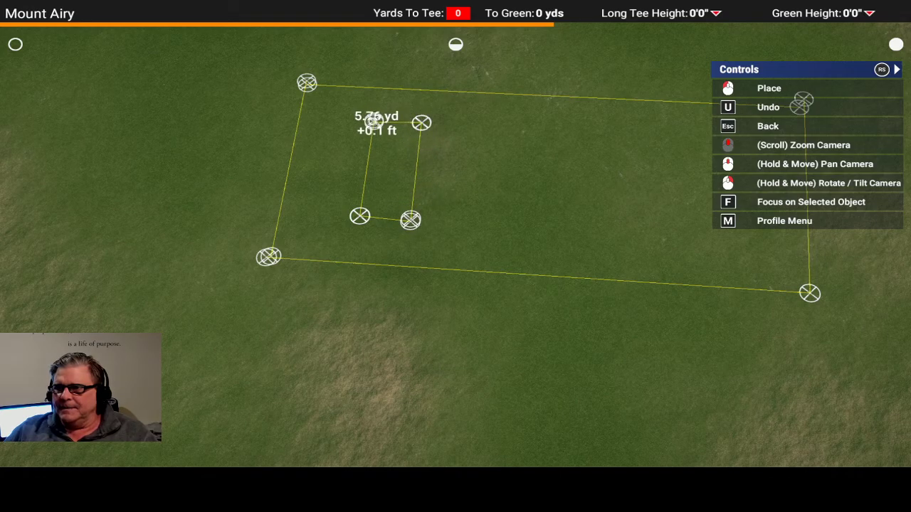
pyautogui.click(371, 120)
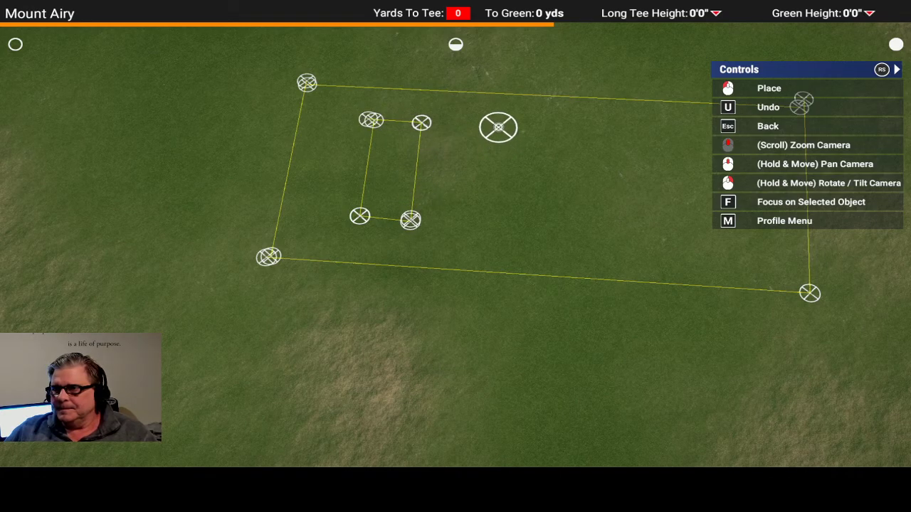
# Measure out a second inner rectangle of similar size and orientation in the middle of the large rectangle
pyautogui.click(507, 130)
pyautogui.click(497, 227)
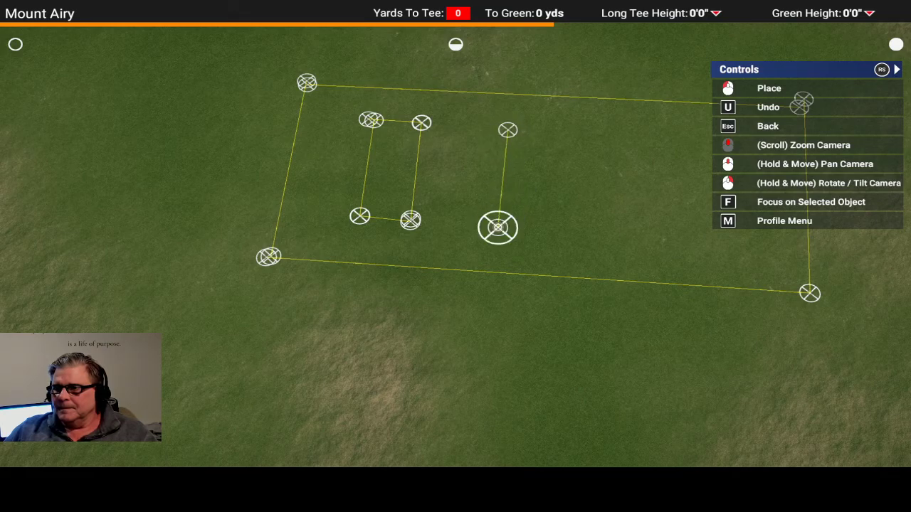
pyautogui.click(553, 233)
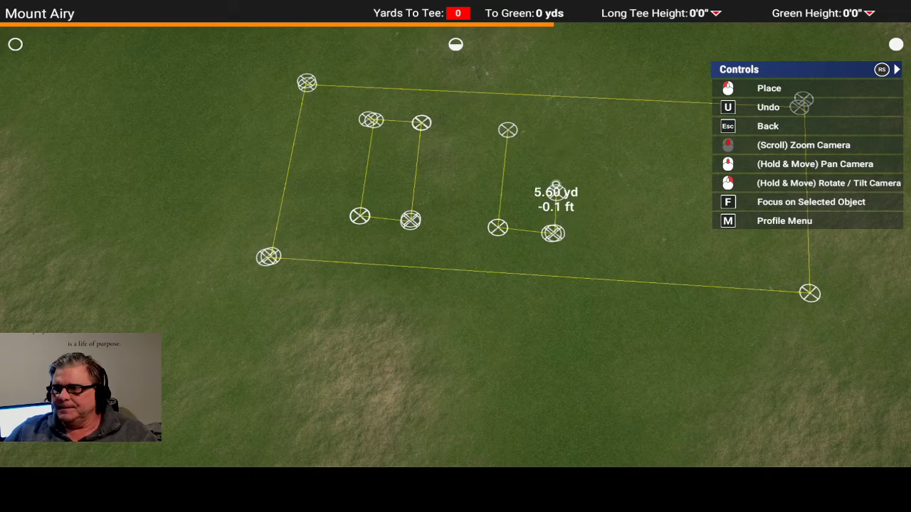
pyautogui.click(559, 133)
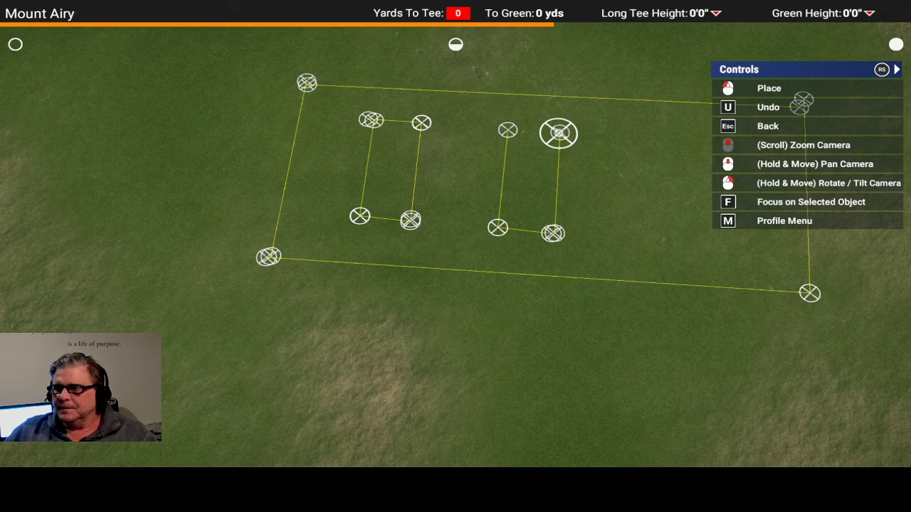
pyautogui.click(503, 131)
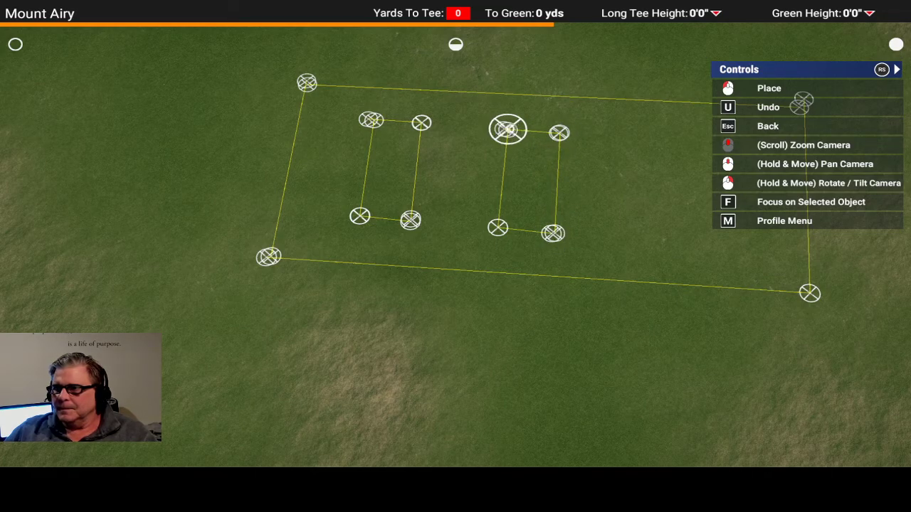
# Measure out a third matching inner rectangle near the opposite short end of the footprint and leave the measuring tool
pyautogui.moveTo(654, 149); pyautogui.dragTo(463, 126)
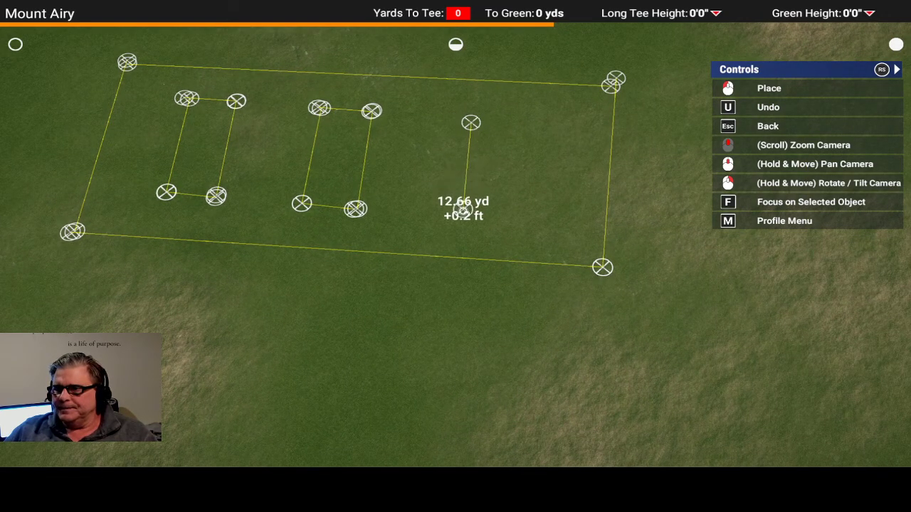
pyautogui.click(461, 217)
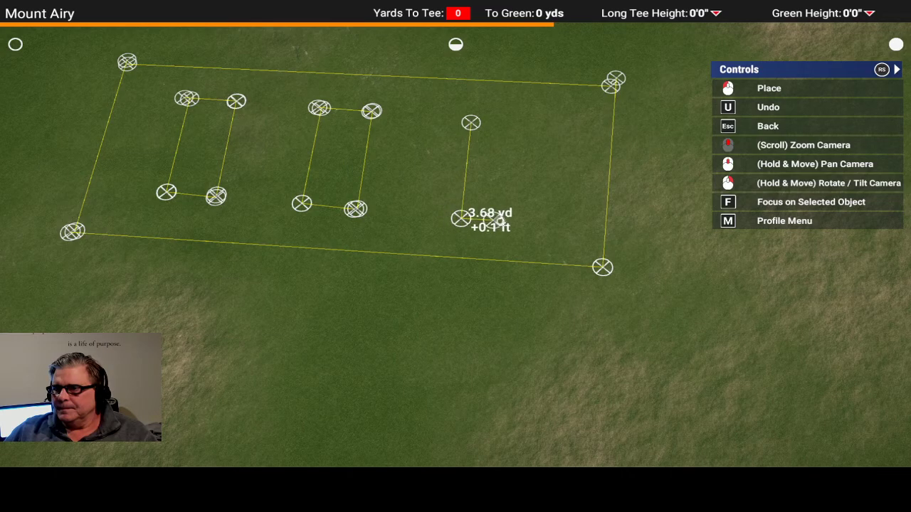
pyautogui.click(525, 225)
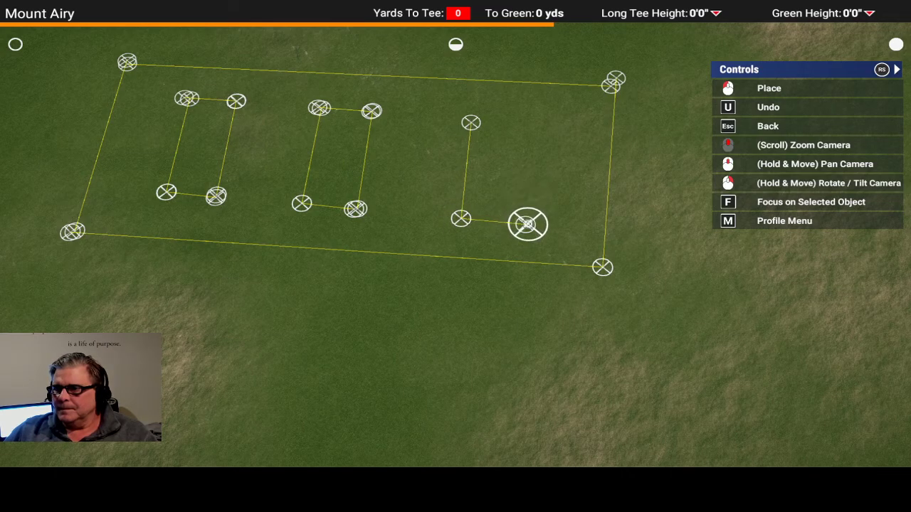
pyautogui.click(537, 125)
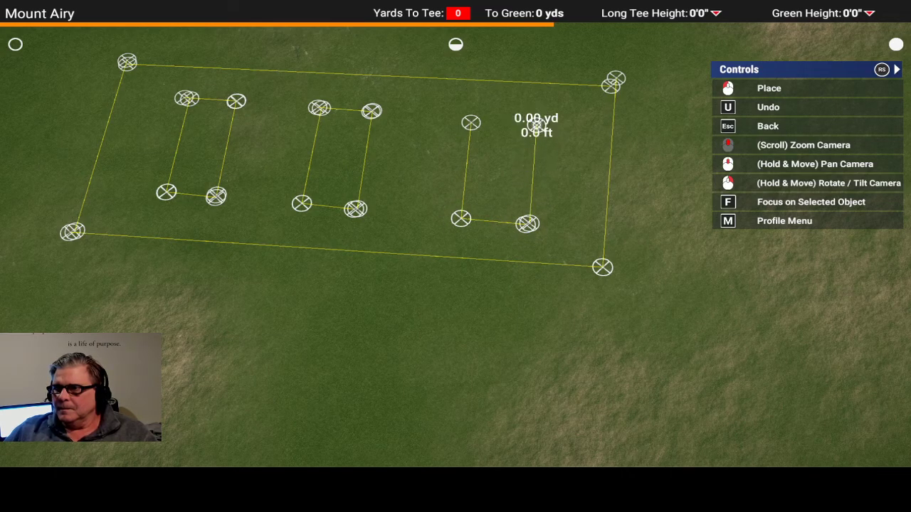
pyautogui.click(473, 122)
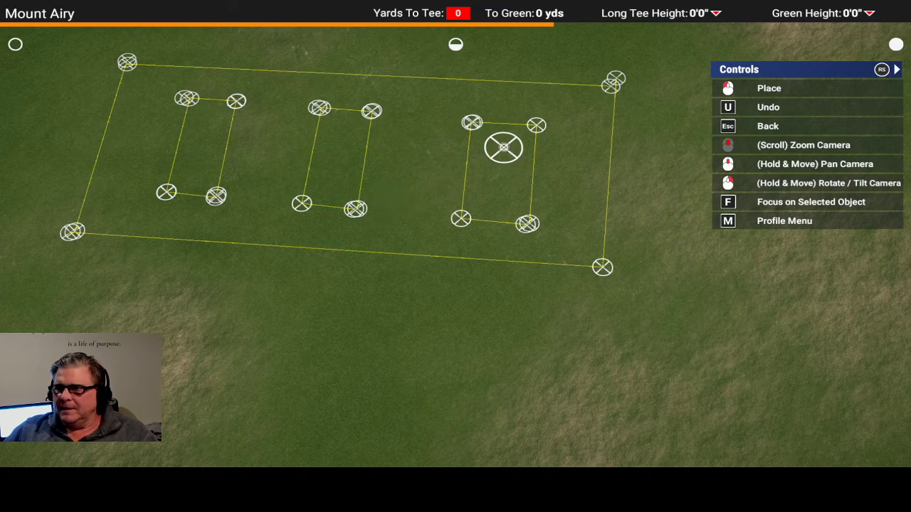
pyautogui.moveTo(721, 231); pyautogui.dragTo(464, 234, button='right')
pyautogui.scroll(-5, 464, 234)
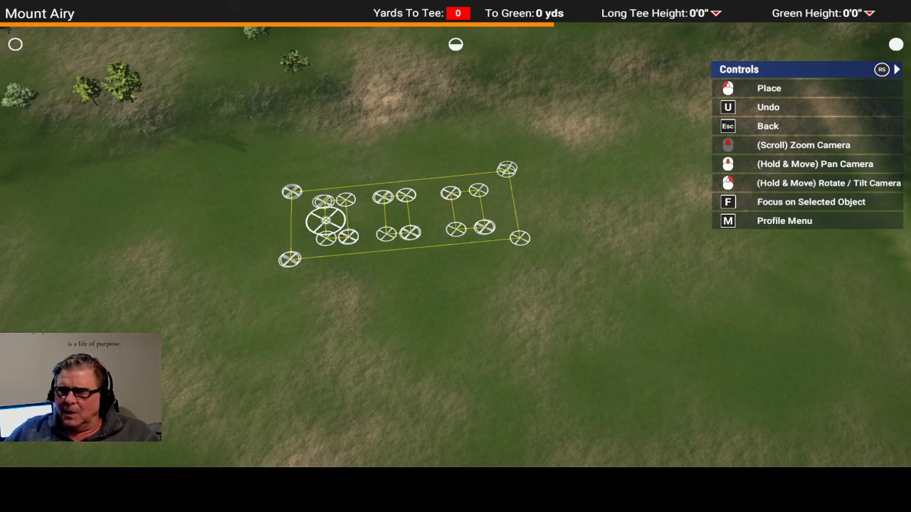
pyautogui.scroll(5, 326, 221)
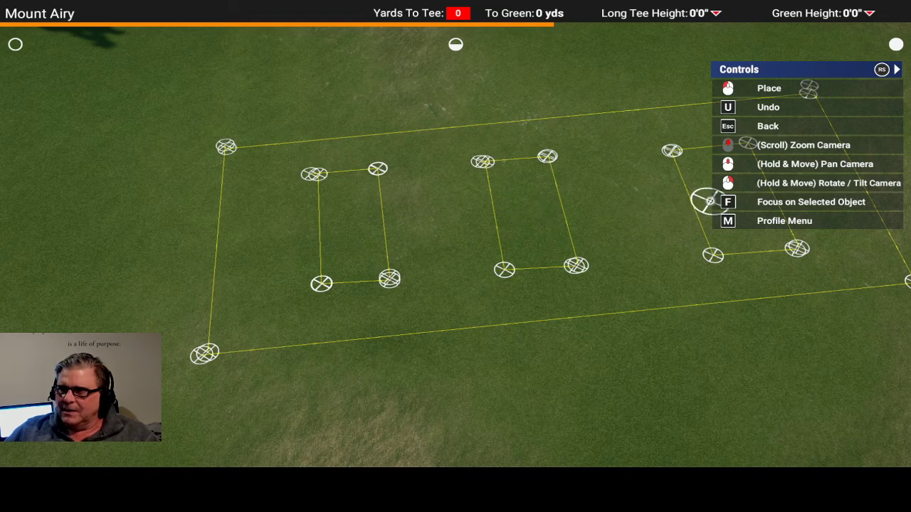
pyautogui.press('Escape')
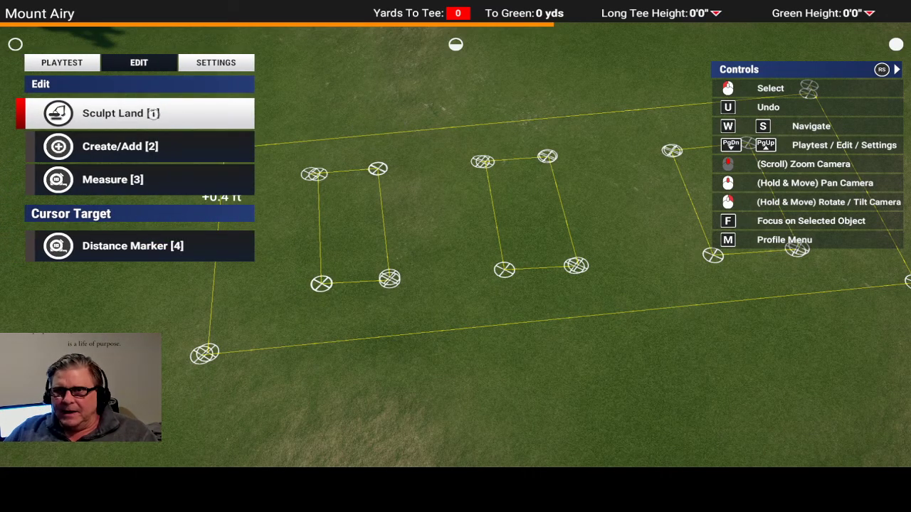
# Try painting a bunker strip between the first two inner rectangles with a scaled-down round brush, then undo it and leave the brush
pyautogui.click(155, 114)
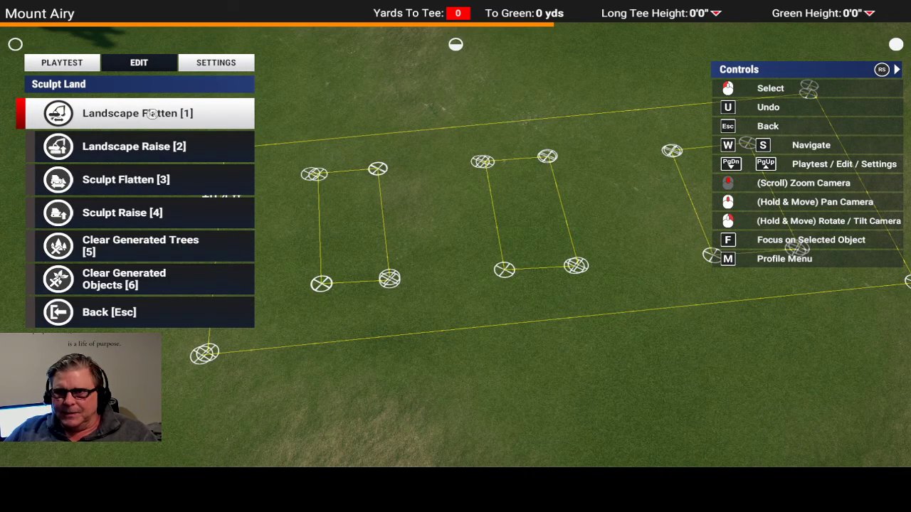
pyautogui.press('Escape')
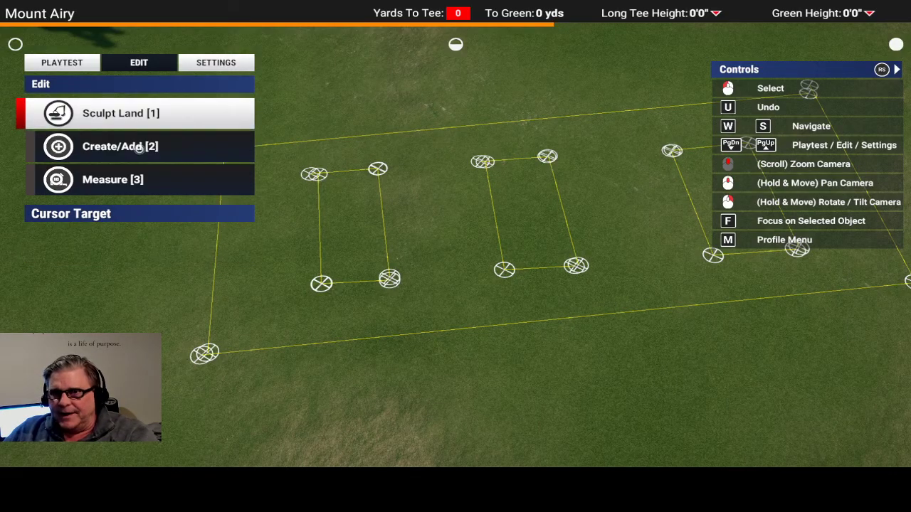
pyautogui.click(121, 148)
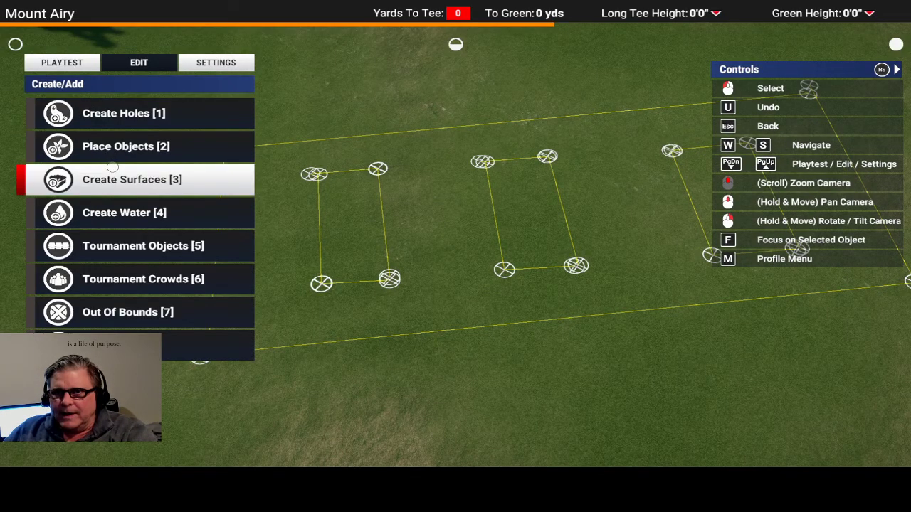
pyautogui.click(114, 170)
pyautogui.click(109, 124)
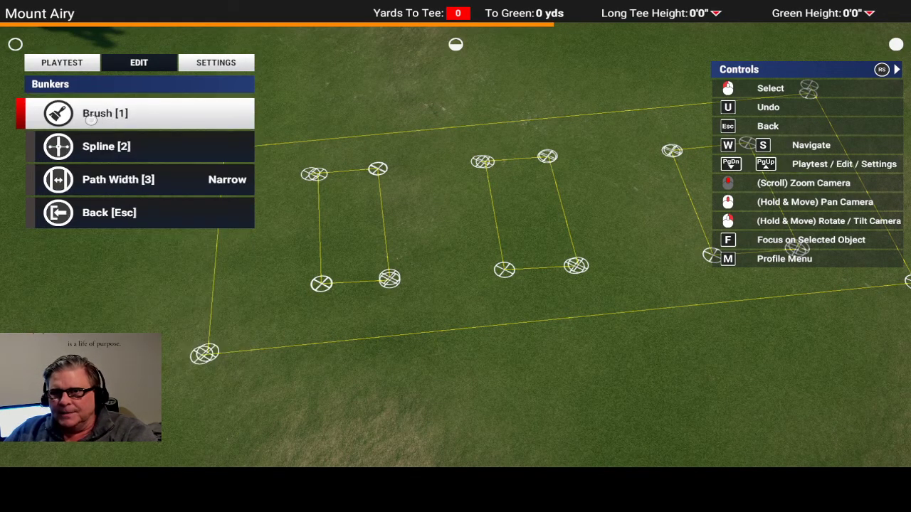
pyautogui.click(91, 120)
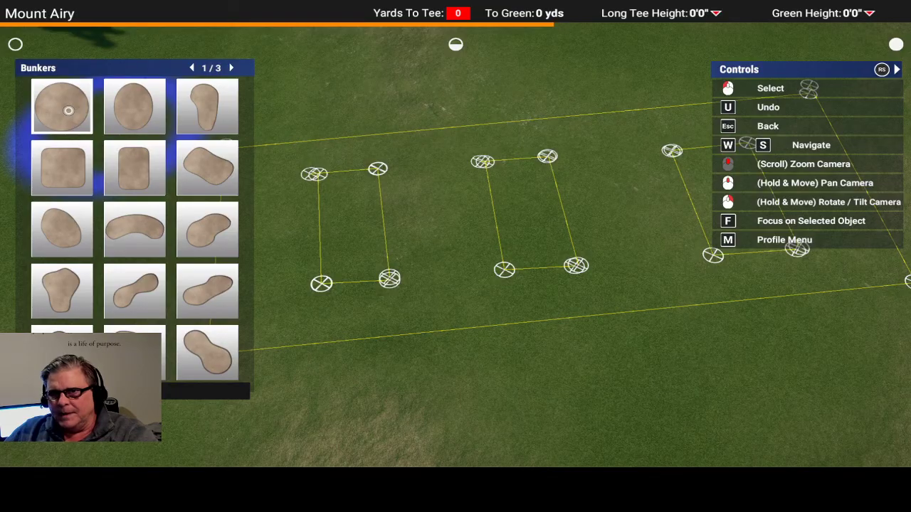
pyautogui.click(68, 110)
pyautogui.keyDown('ctrl'); pyautogui.scroll(-4, 404, 228); pyautogui.keyUp('ctrl')
pyautogui.keyDown('ctrl'); pyautogui.scroll(-5, 405, 230); pyautogui.keyUp('ctrl')
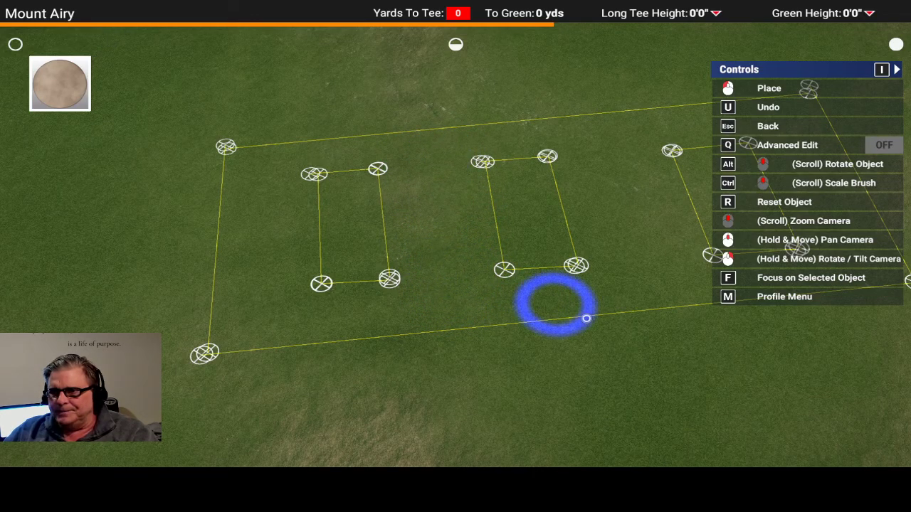
pyautogui.press('u')
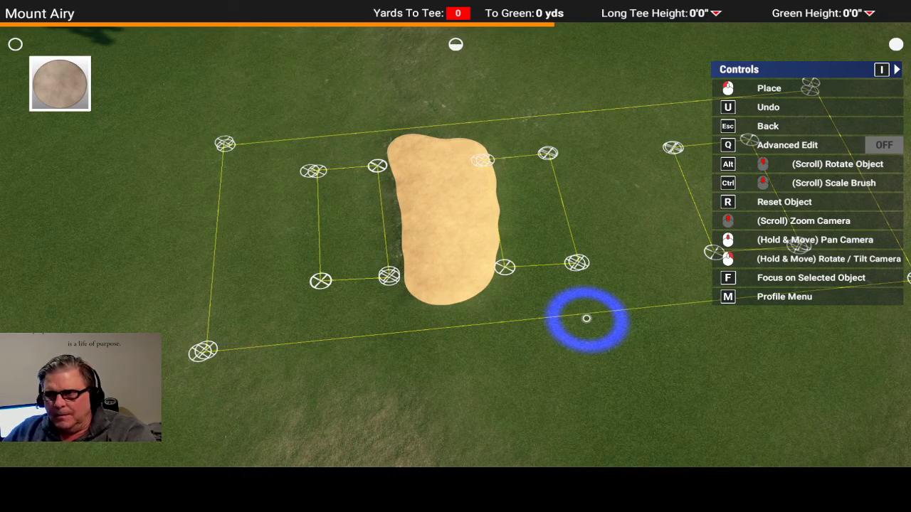
pyautogui.press('u')
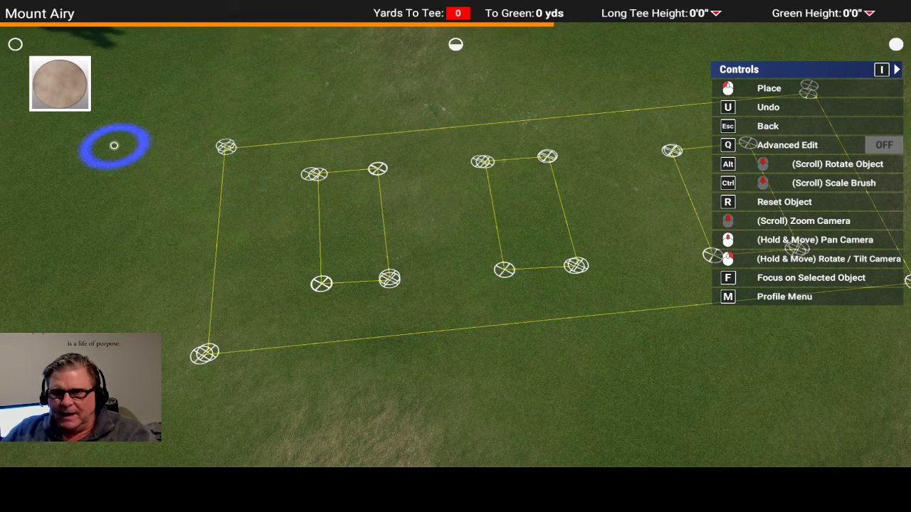
pyautogui.press('Escape')
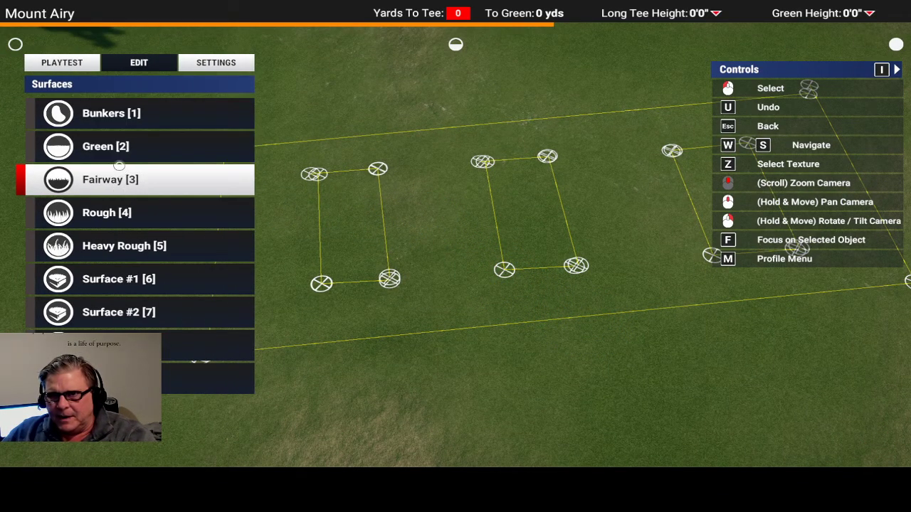
# Choose the upright rounded-rectangle bunker brush and rotate it parallel to the long sides of the inner rectangles
pyautogui.click(117, 113)
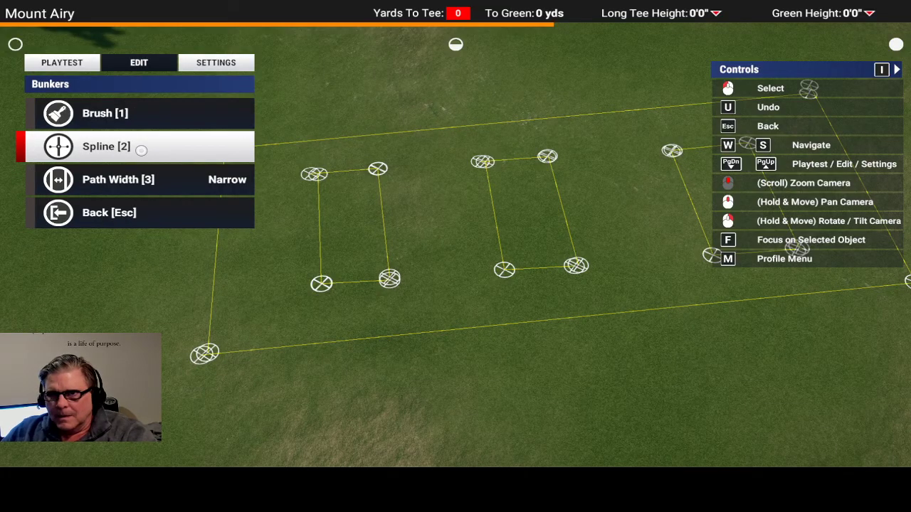
pyautogui.click(143, 114)
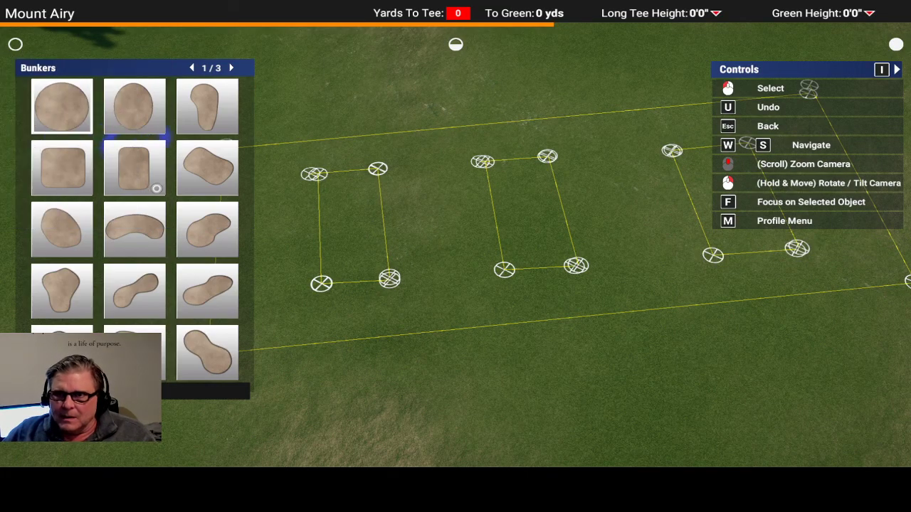
pyautogui.click(135, 168)
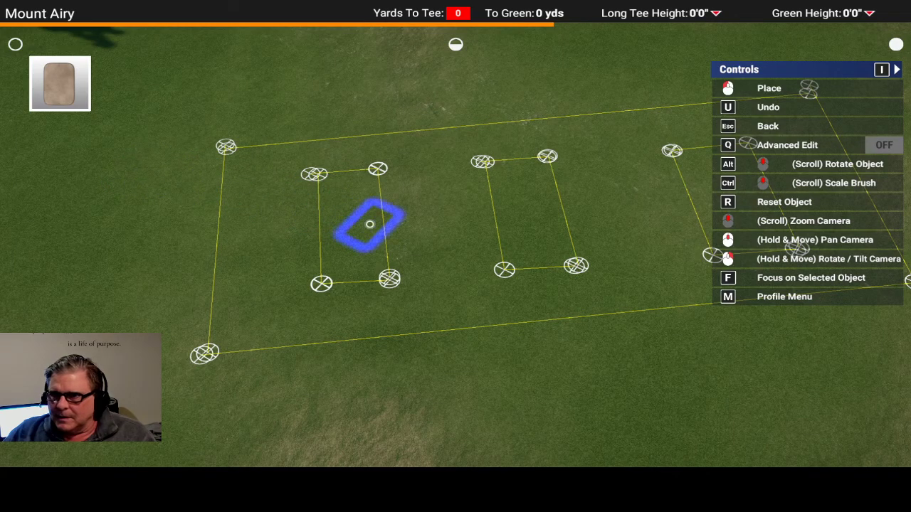
pyautogui.keyDown('alt'); pyautogui.scroll(4, 417, 233); pyautogui.keyUp('alt')
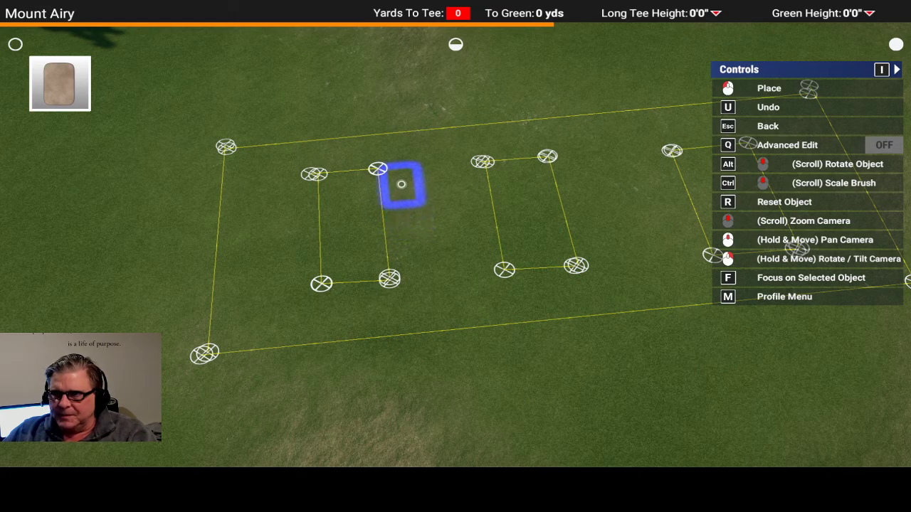
# Using Advanced Edit, stretch the bunker brush along Z until it extends past both ends of the inner rectangles, then turn Advanced Edit off
pyautogui.press('q')
pyautogui.keyDown('ctrl'); pyautogui.scroll(4, 405, 189); pyautogui.keyUp('ctrl')
pyautogui.keyDown('ctrl'); pyautogui.scroll(5, 405, 189); pyautogui.keyUp('ctrl')
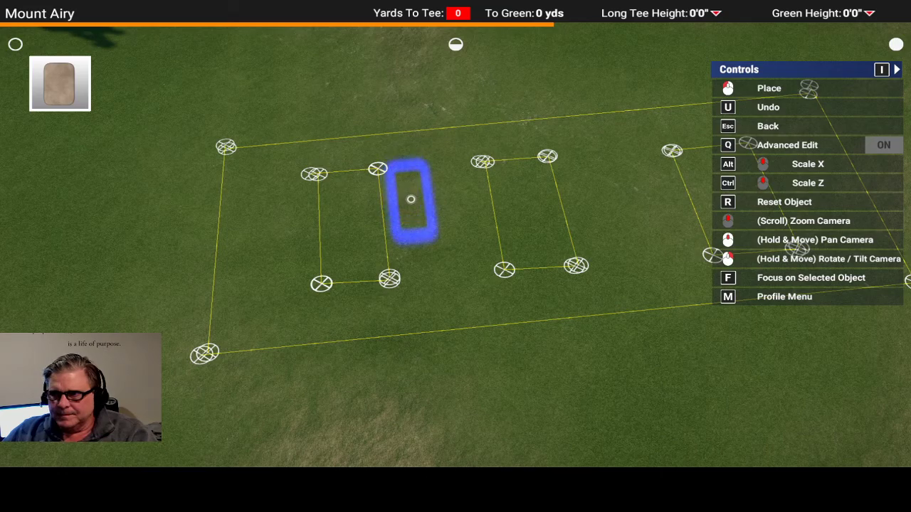
pyautogui.keyDown('ctrl'); pyautogui.scroll(4, 411, 210); pyautogui.keyUp('ctrl')
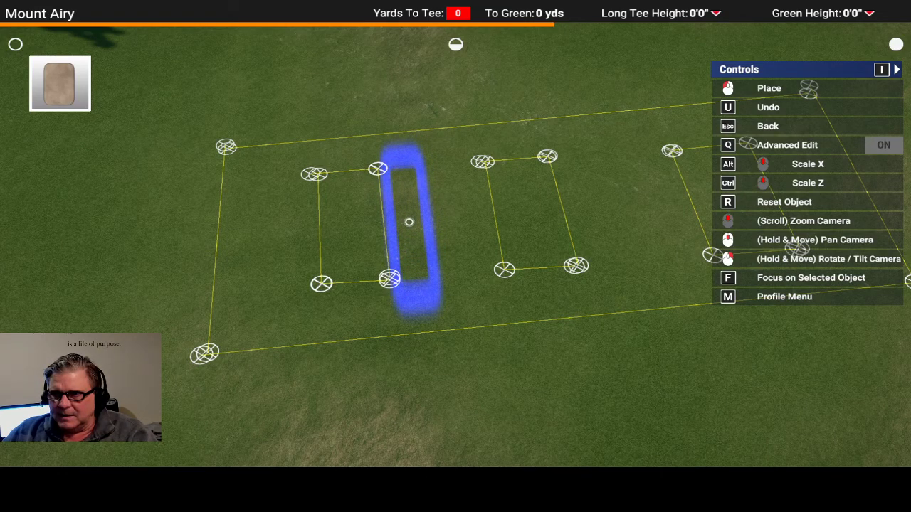
pyautogui.scroll(5, 409, 222)
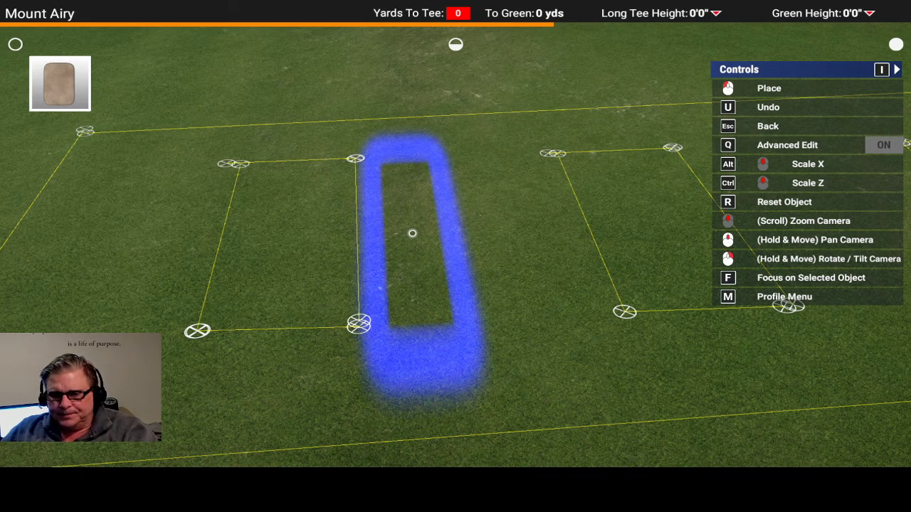
pyautogui.press('q')
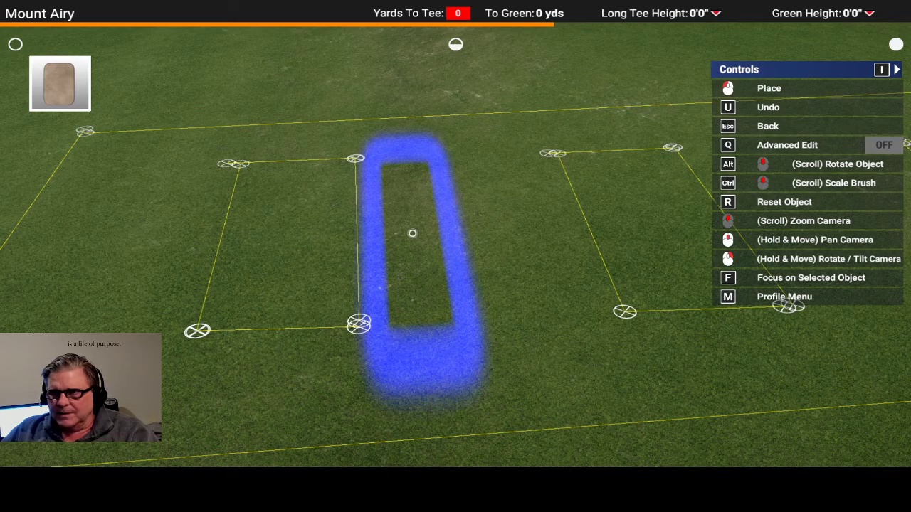
# Align the stretched bunker brush with the rectangles' long sides and fill the gap between the first two inner rectangles with overlapping sand strips
pyautogui.keyDown('alt'); pyautogui.scroll(-1, 412, 233); pyautogui.keyUp('alt')
pyautogui.keyDown('alt'); pyautogui.scroll(-1, 412, 234); pyautogui.keyUp('alt')
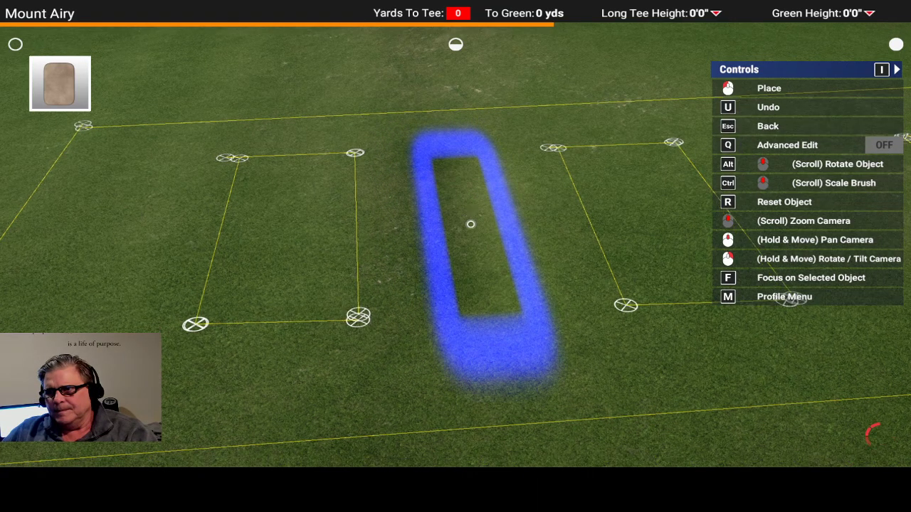
pyautogui.click(471, 224)
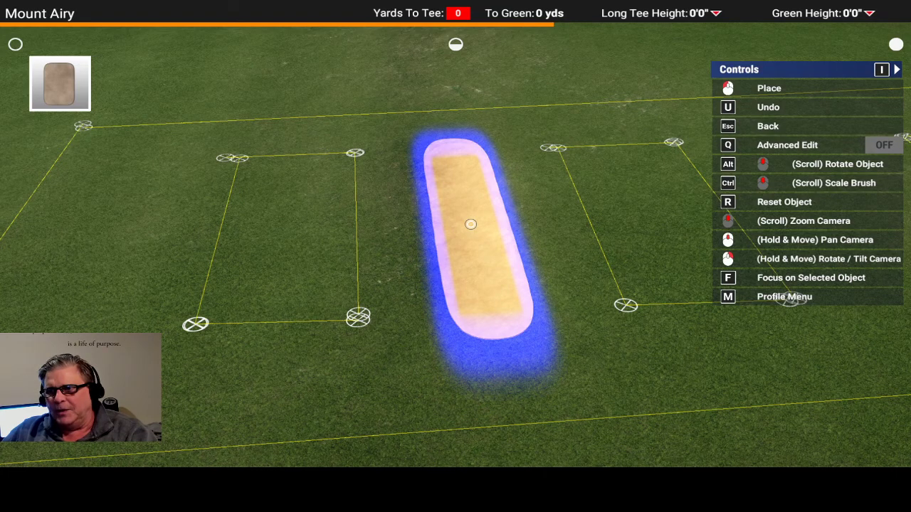
pyautogui.click(470, 224)
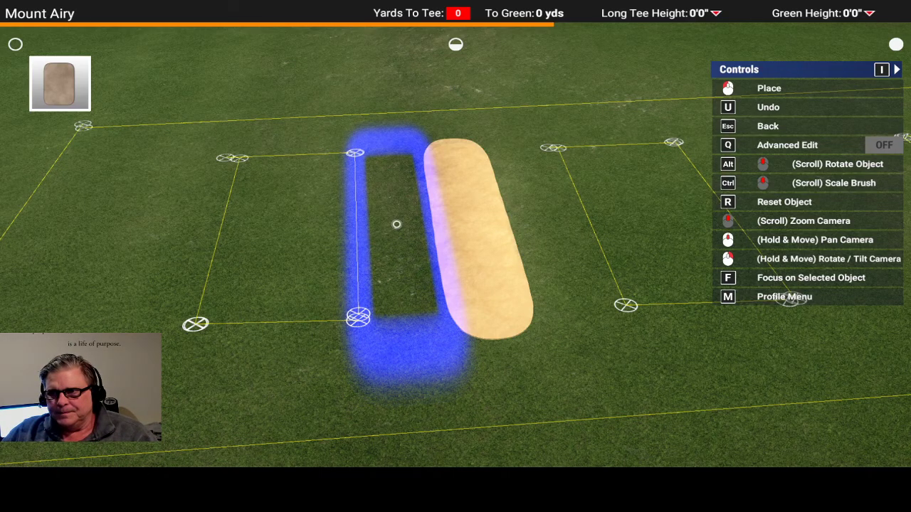
pyautogui.click(396, 224)
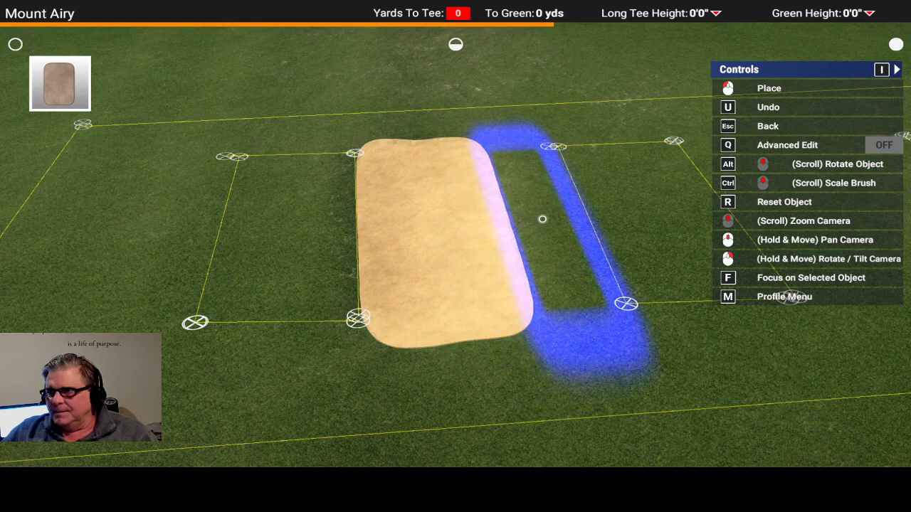
pyautogui.moveTo(537, 220); pyautogui.dragTo(376, 240, button='middle')
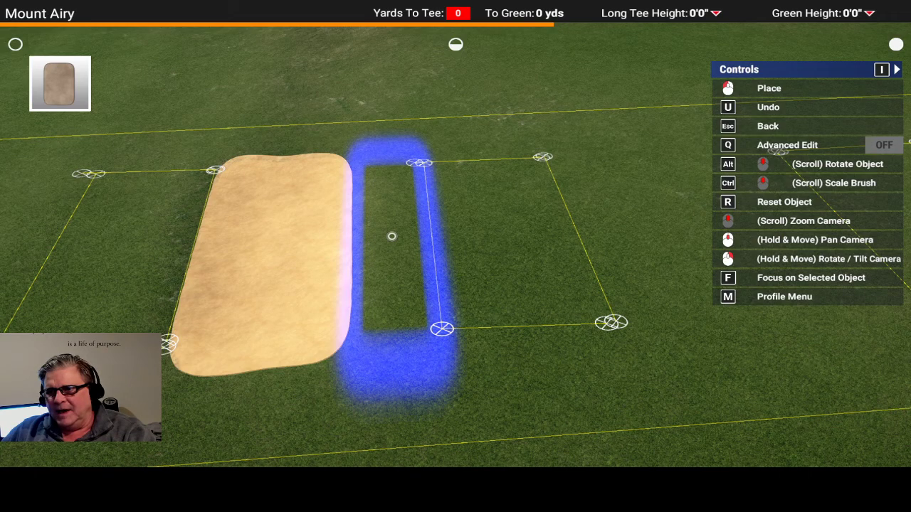
pyautogui.click(391, 236)
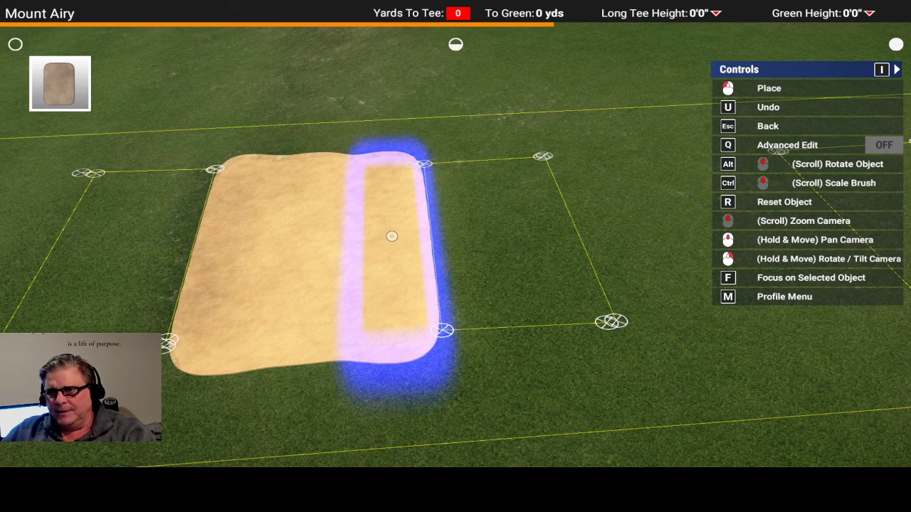
# Place single bunker strips along the second inner rectangle's open long side and along both long sides of the third rectangle
pyautogui.moveTo(566, 236)
pyautogui.mouseDown(button='right')
pyautogui.moveTo(541, 272)
pyautogui.moveTo(498, 274)
pyautogui.mouseUp(button='right')
pyautogui.moveTo(654, 240); pyautogui.dragTo(433, 226, button='middle')
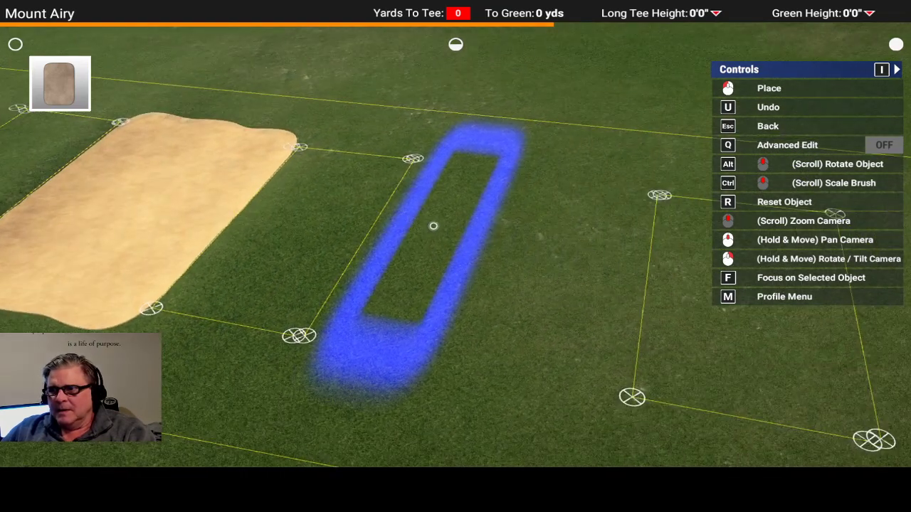
pyautogui.moveTo(423, 240); pyautogui.dragTo(460, 242, button='right')
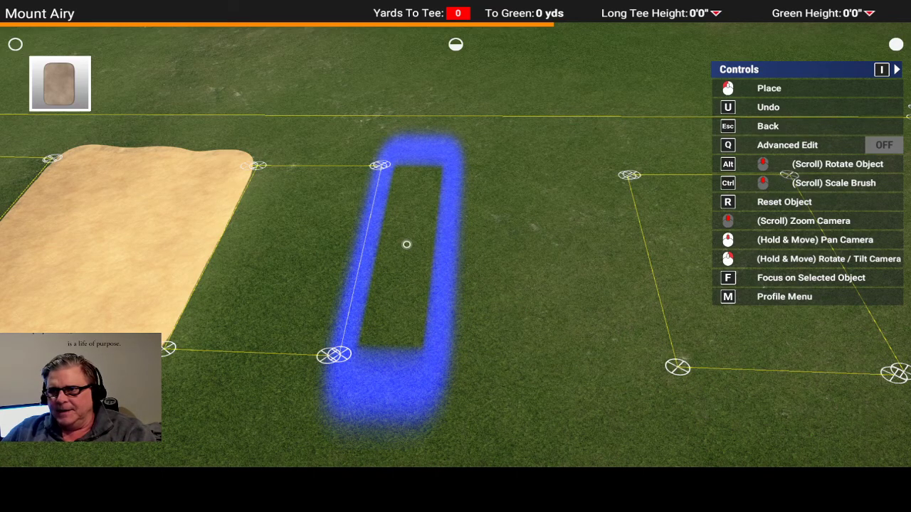
pyautogui.click(406, 244)
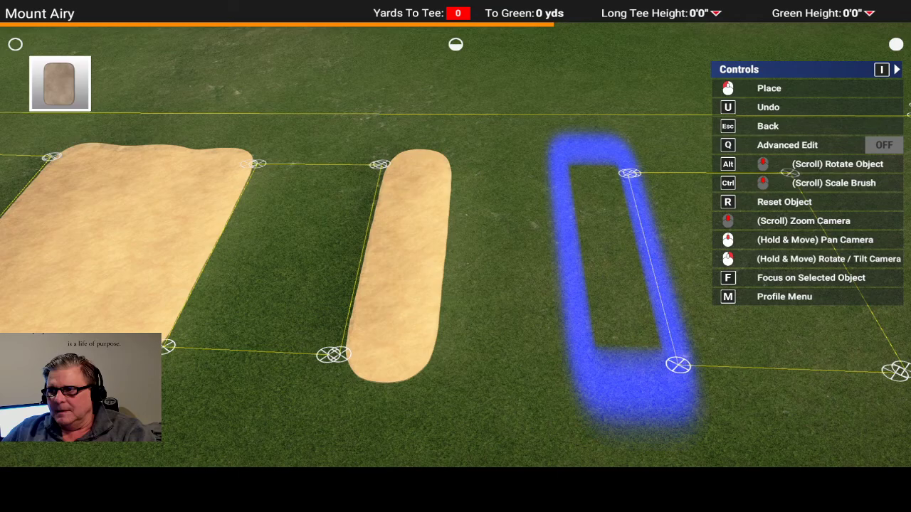
pyautogui.moveTo(602, 260); pyautogui.dragTo(436, 285, button='middle')
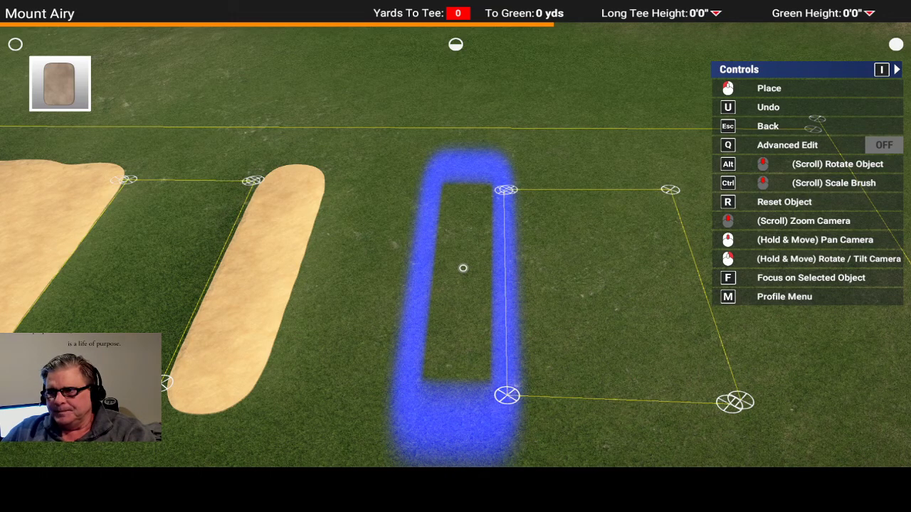
pyautogui.click(462, 268)
pyautogui.moveTo(648, 288)
pyautogui.mouseDown(button='middle')
pyautogui.moveTo(423, 309)
pyautogui.moveTo(449, 239)
pyautogui.mouseUp(button='middle')
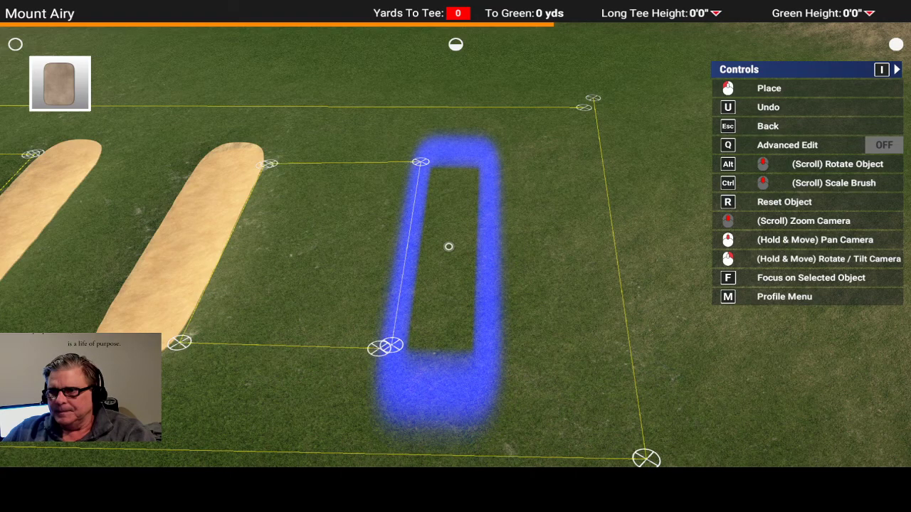
pyautogui.click(449, 246)
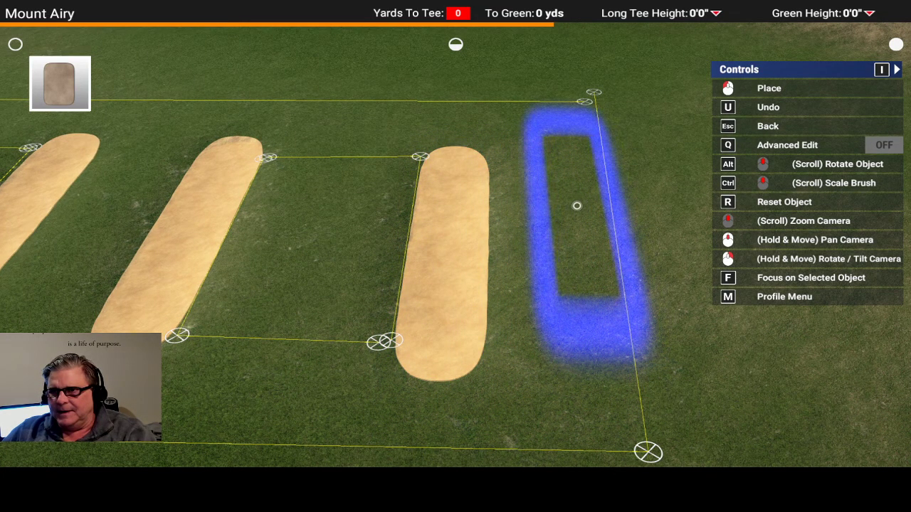
# Rotate the bunker brush parallel to the short sides and place a strip across one short end of the third inner rectangle
pyautogui.moveTo(596, 182); pyautogui.dragTo(535, 197, button='right')
pyautogui.moveTo(670, 178)
pyautogui.mouseDown(button='middle')
pyautogui.moveTo(642, 187)
pyautogui.moveTo(417, 193)
pyautogui.mouseUp(button='middle')
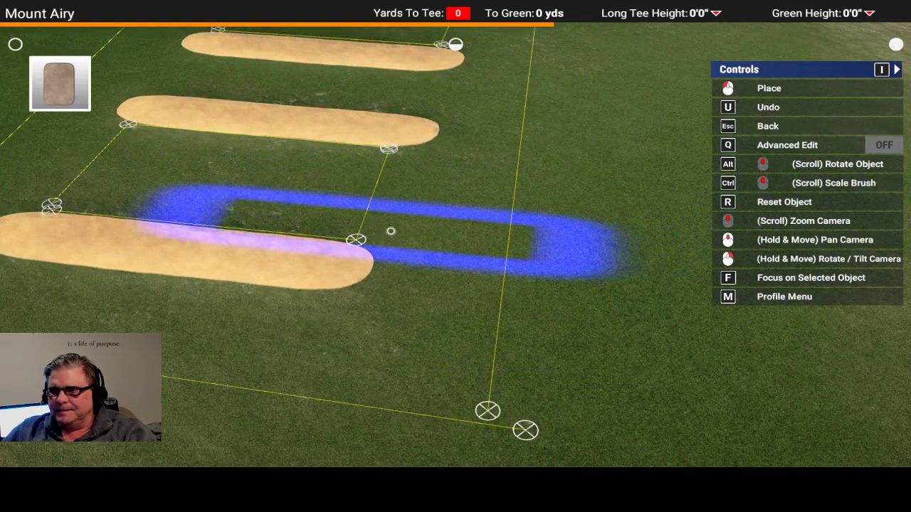
pyautogui.moveTo(390, 230); pyautogui.dragTo(455, 234, button='right')
pyautogui.keyDown('alt'); pyautogui.scroll(-6, 309, 282); pyautogui.keyUp('alt')
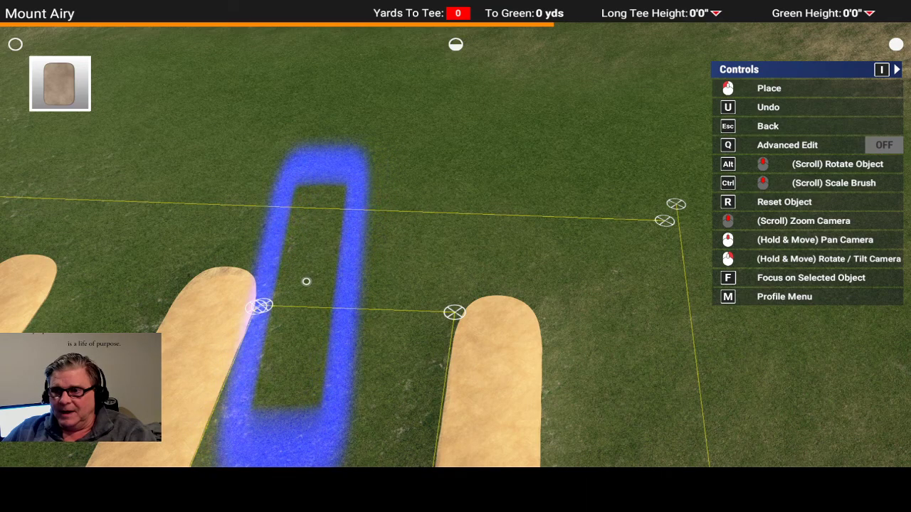
pyautogui.keyDown('alt'); pyautogui.scroll(-6, 306, 283); pyautogui.keyUp('alt')
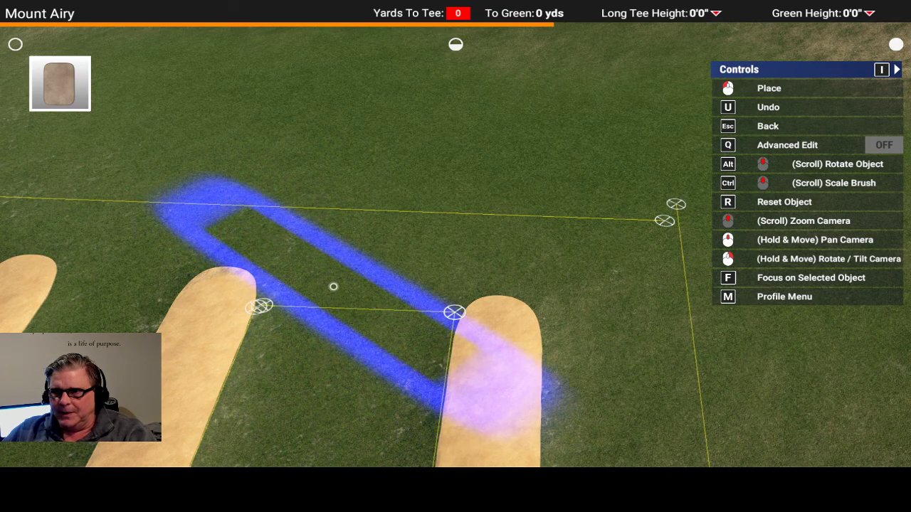
pyautogui.moveTo(347, 280)
pyautogui.mouseDown(button='right')
pyautogui.moveTo(423, 323)
pyautogui.moveTo(398, 306)
pyautogui.mouseUp(button='right')
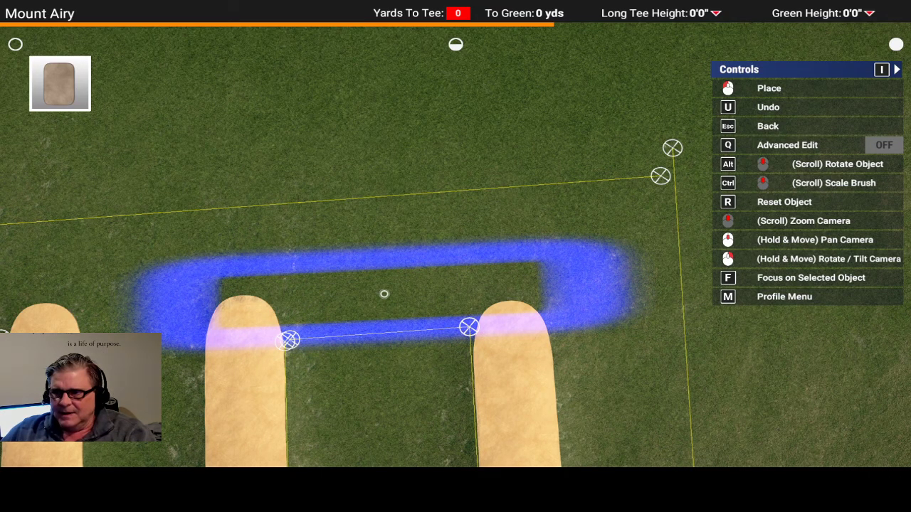
pyautogui.click(384, 294)
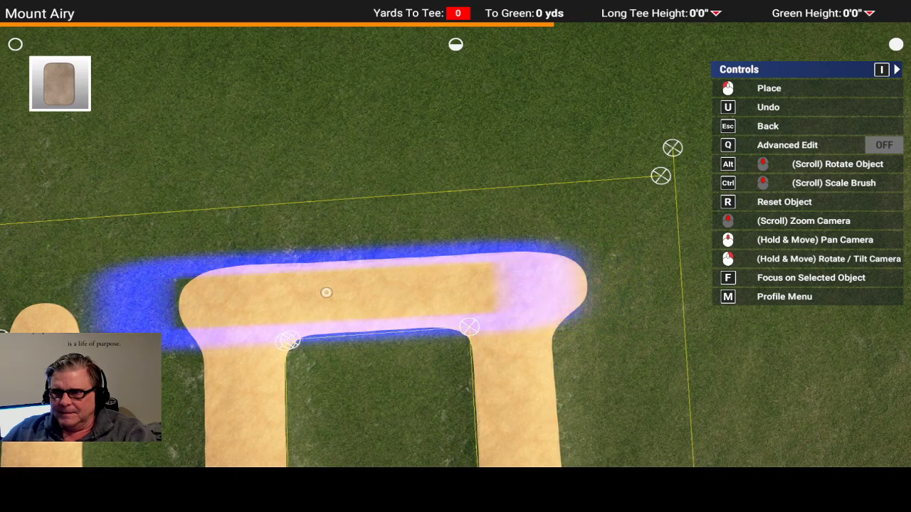
# Place a bunker strip across the same-side short end of the first inner rectangle, overlapping the wide sand area beside it
pyautogui.moveTo(196, 285); pyautogui.dragTo(675, 201, button='middle')
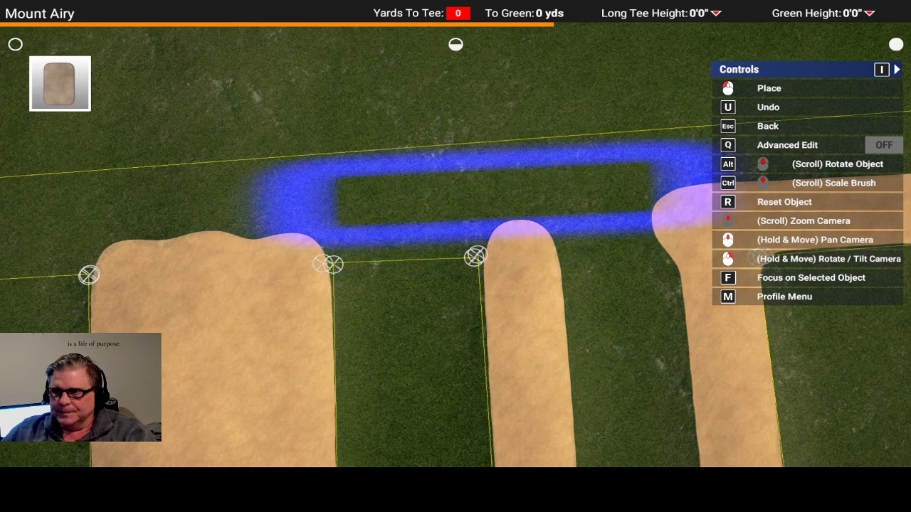
pyautogui.moveTo(505, 194); pyautogui.dragTo(492, 206, button='right')
pyautogui.scroll(-5, 491, 207)
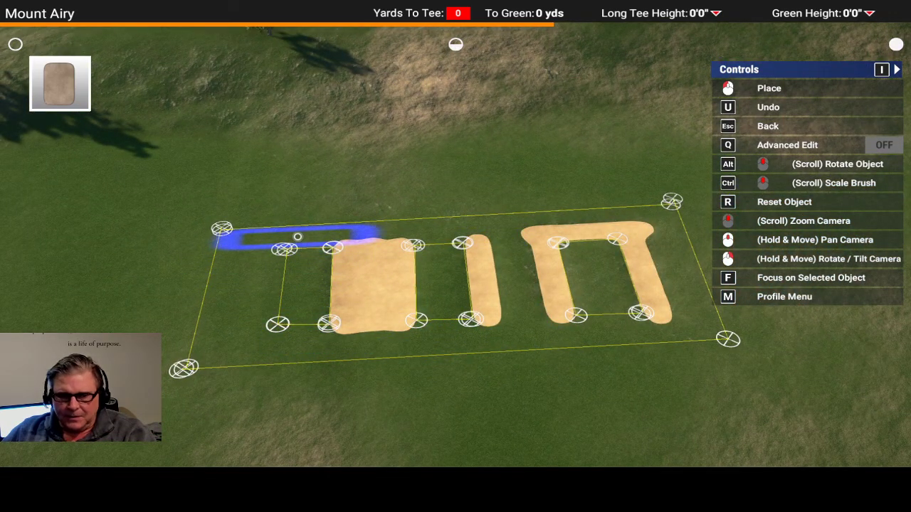
pyautogui.scroll(4, 299, 238)
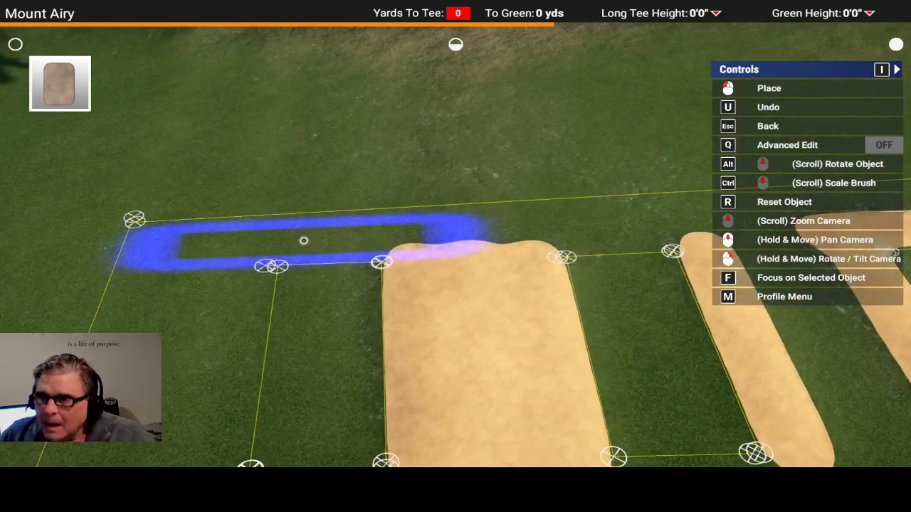
pyautogui.scroll(3, 315, 244)
pyautogui.scroll(2, 399, 242)
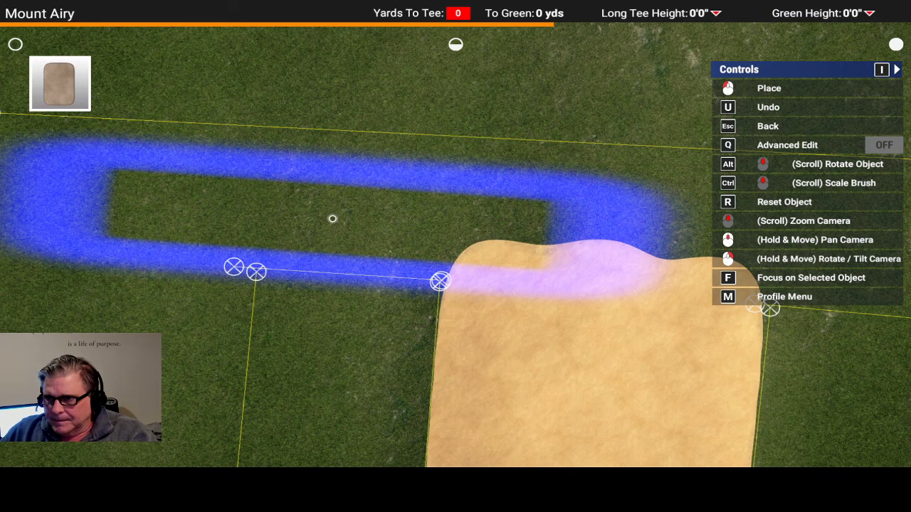
pyautogui.click(333, 218)
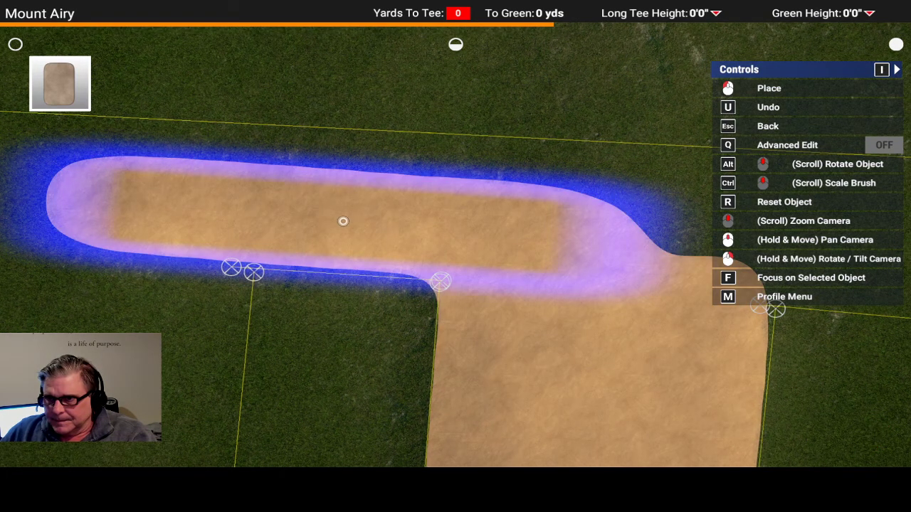
# Rotate the bunker brush parallel to the long sides and place a strip along the first inner rectangle's outer long side
pyautogui.moveTo(889, 310); pyautogui.dragTo(481, 278, button='right')
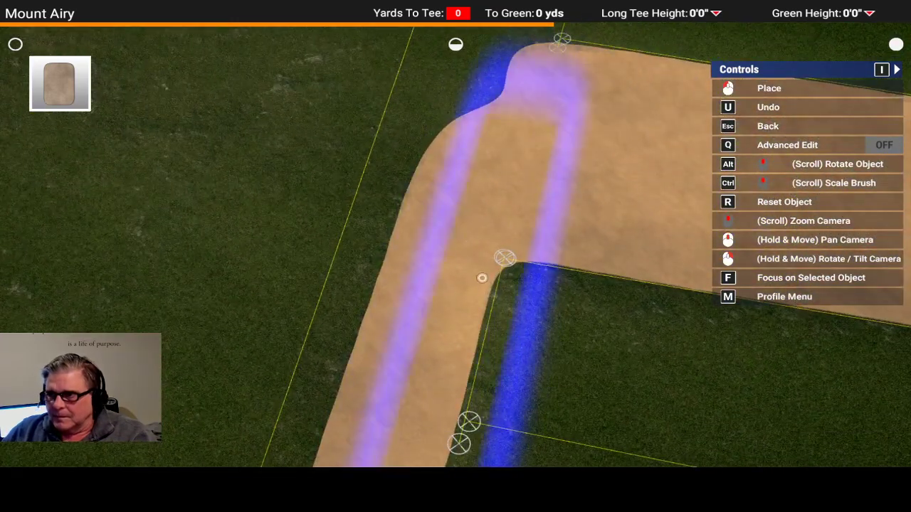
pyautogui.scroll(-5, 488, 297)
pyautogui.keyDown('alt'); pyautogui.scroll(-8, 473, 360); pyautogui.keyUp('alt')
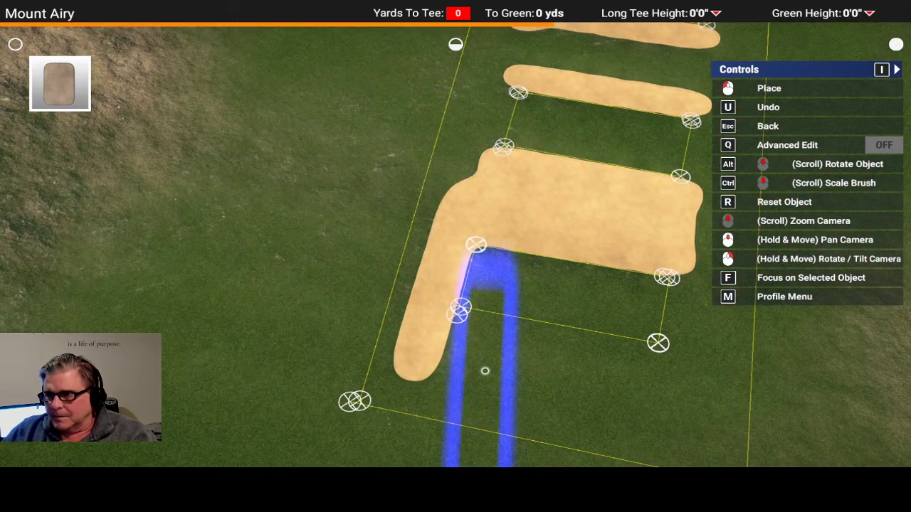
pyautogui.keyDown('alt'); pyautogui.scroll(-12, 498, 377); pyautogui.keyUp('alt')
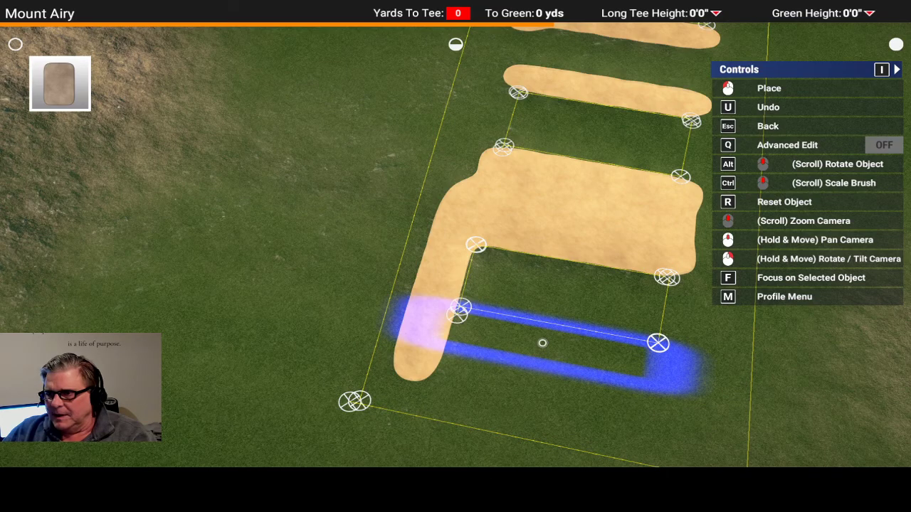
pyautogui.click(542, 343)
# Reset the bunker brush to its shorter shape, align it with the rectangles, and place sand across the first rectangle's open short end
pyautogui.moveTo(879, 384); pyautogui.dragTo(498, 384, button='right')
pyautogui.keyDown('alt'); pyautogui.scroll(-5, 491, 135); pyautogui.keyUp('alt')
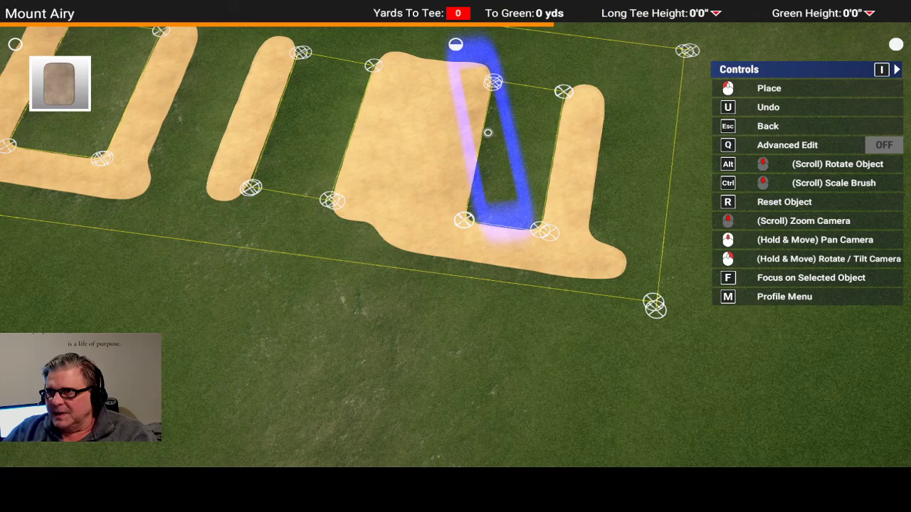
pyautogui.keyDown('alt'); pyautogui.scroll(-6, 488, 132); pyautogui.keyUp('alt')
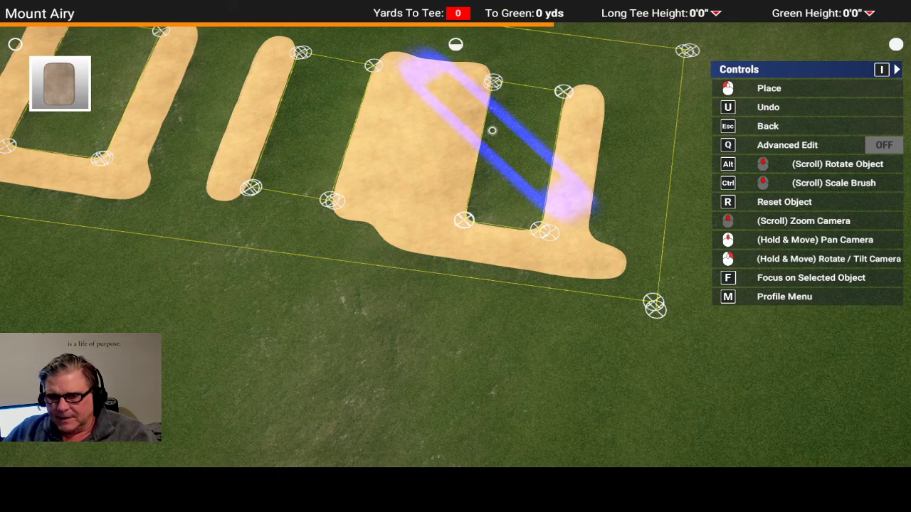
pyautogui.keyDown('alt'); pyautogui.scroll(-6, 492, 130); pyautogui.keyUp('alt')
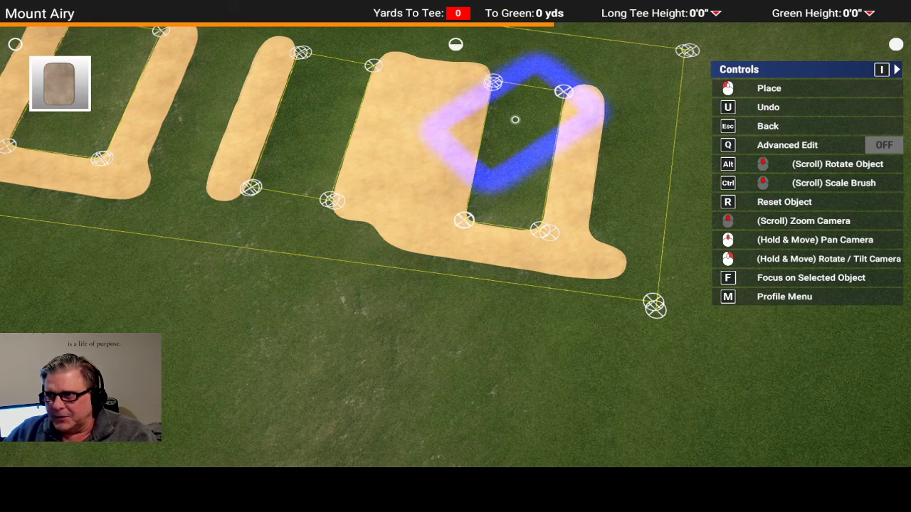
pyautogui.keyDown('alt'); pyautogui.scroll(-6, 506, 106); pyautogui.keyUp('alt')
pyautogui.keyDown('alt'); pyautogui.scroll(-5, 527, 72); pyautogui.keyUp('alt')
pyautogui.keyDown('alt'); pyautogui.scroll(-2, 531, 72); pyautogui.keyUp('alt')
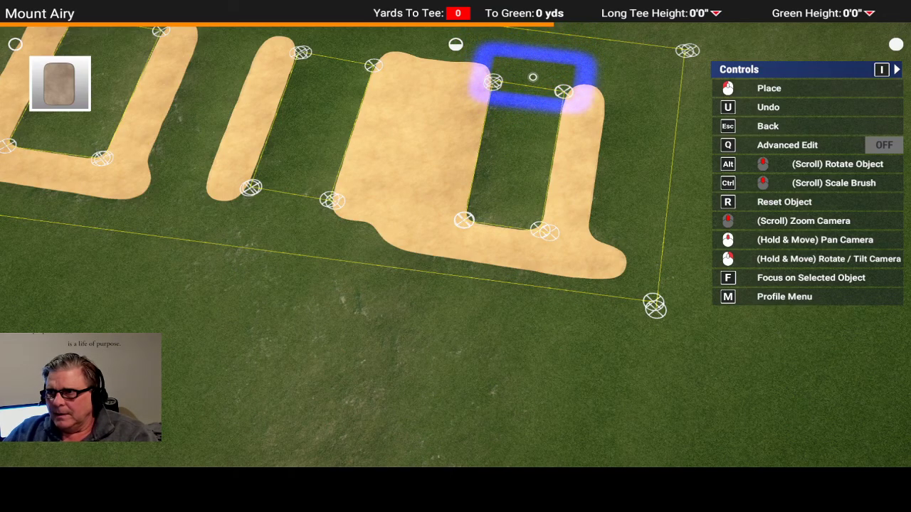
pyautogui.scroll(5, 534, 73)
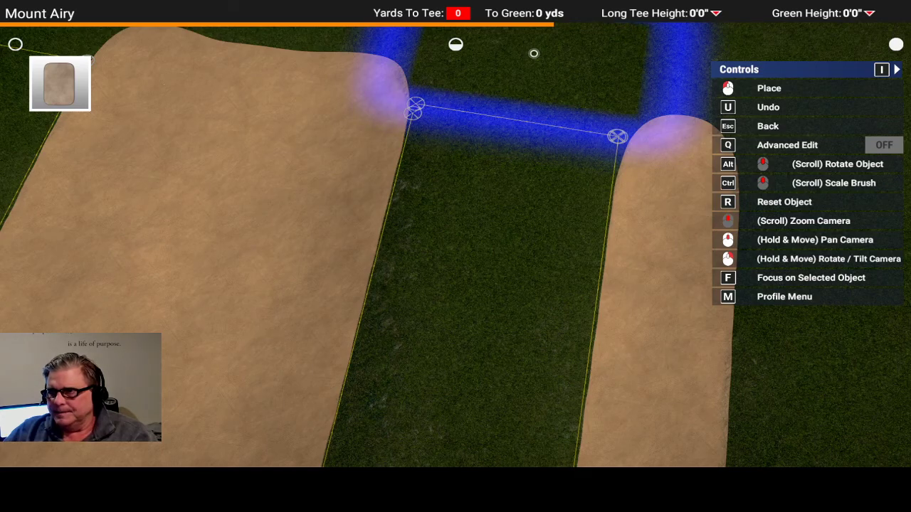
pyautogui.click(533, 53)
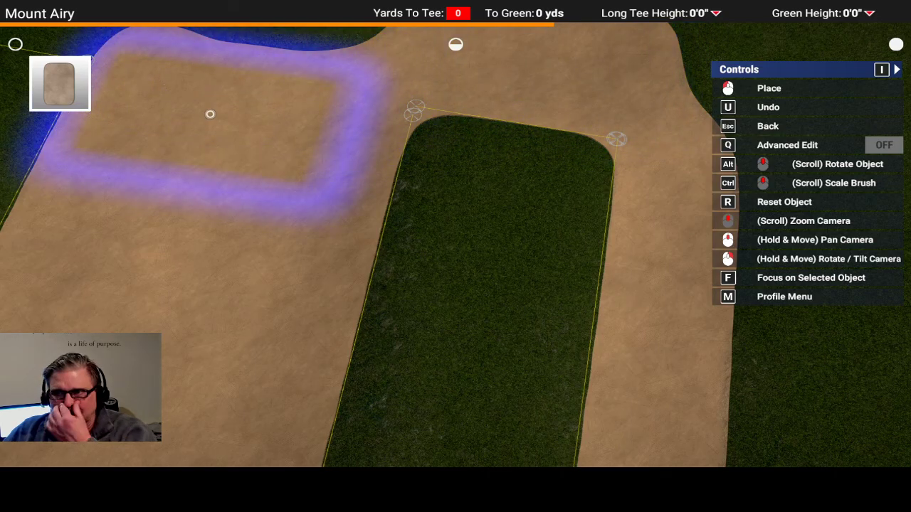
# Place the shorter bunker brush across the matching open short ends of the second and third inner rectangles
pyautogui.moveTo(146, 116); pyautogui.dragTo(654, 178, button='middle')
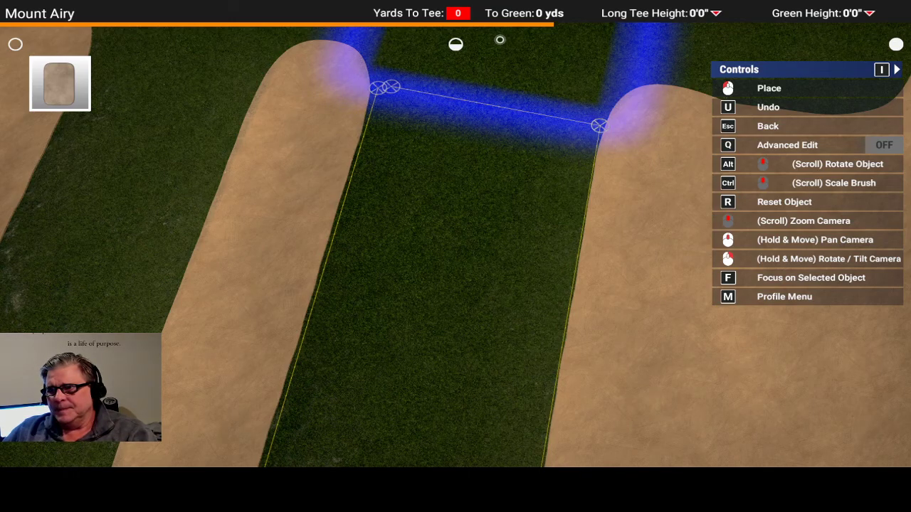
pyautogui.click(499, 40)
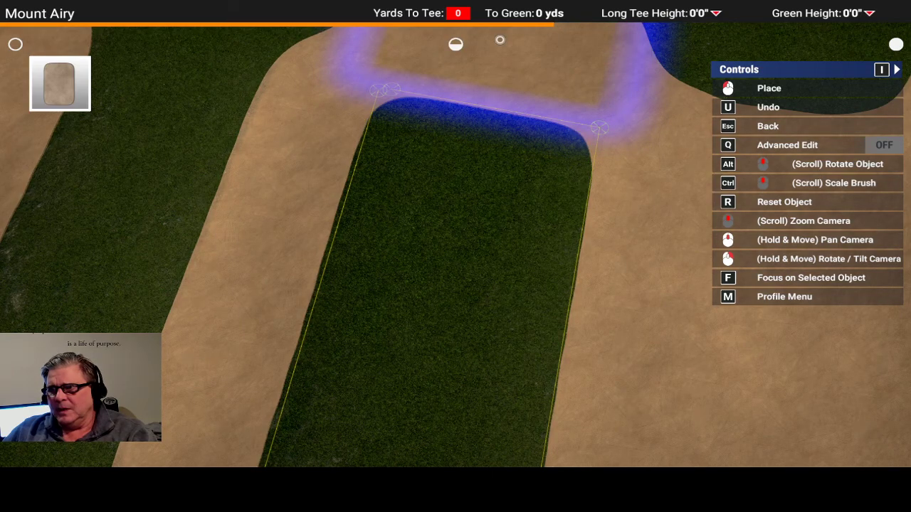
pyautogui.moveTo(278, 41); pyautogui.dragTo(695, 111, button='middle')
pyautogui.moveTo(380, 50); pyautogui.dragTo(643, 84, button='middle')
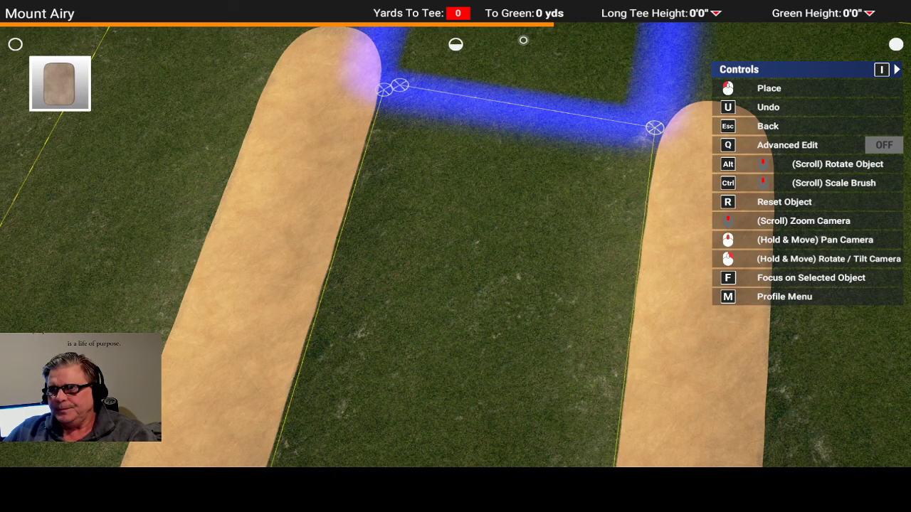
pyautogui.click(522, 41)
pyautogui.moveTo(631, 33); pyautogui.dragTo(456, 234, button='right')
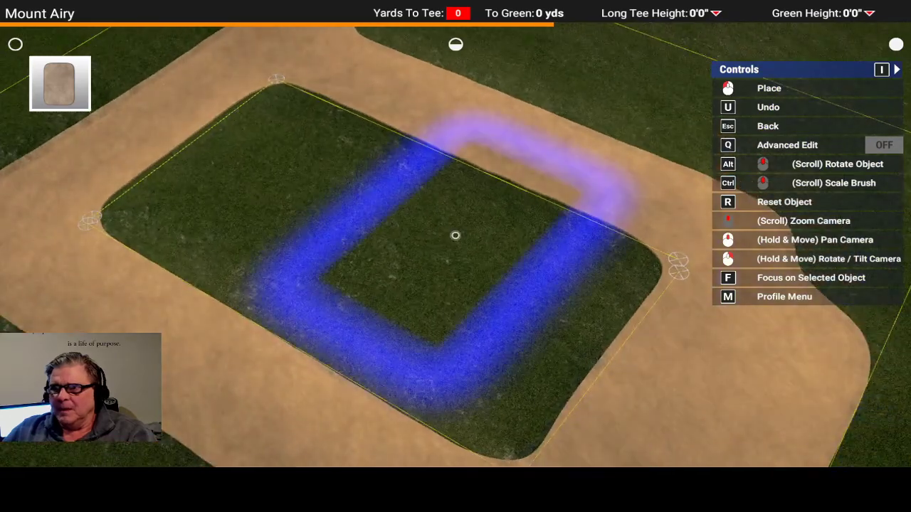
# Place the shorter bunker brush across the middle inner rectangle's remaining open short end, overlapping the sand along both long sides
pyautogui.scroll(-5, 456, 235)
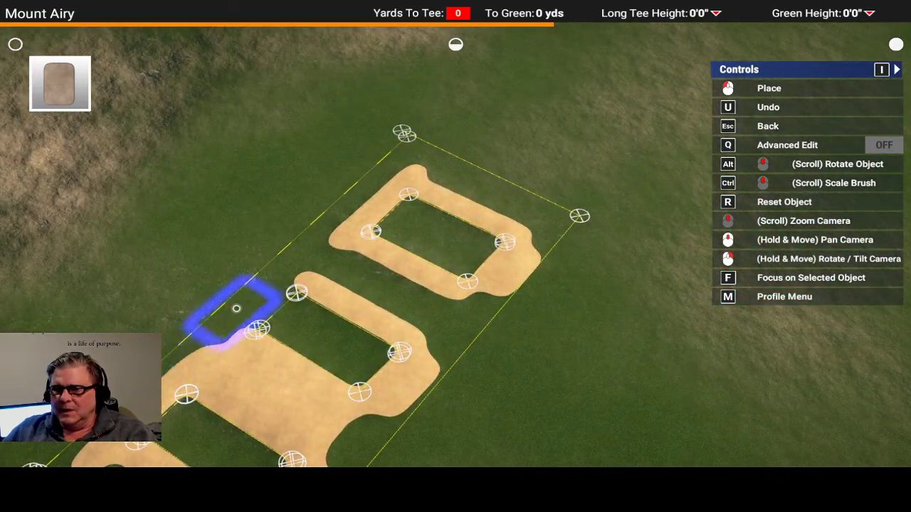
pyautogui.scroll(5, 234, 311)
pyautogui.moveTo(251, 301); pyautogui.dragTo(447, 273, button='right')
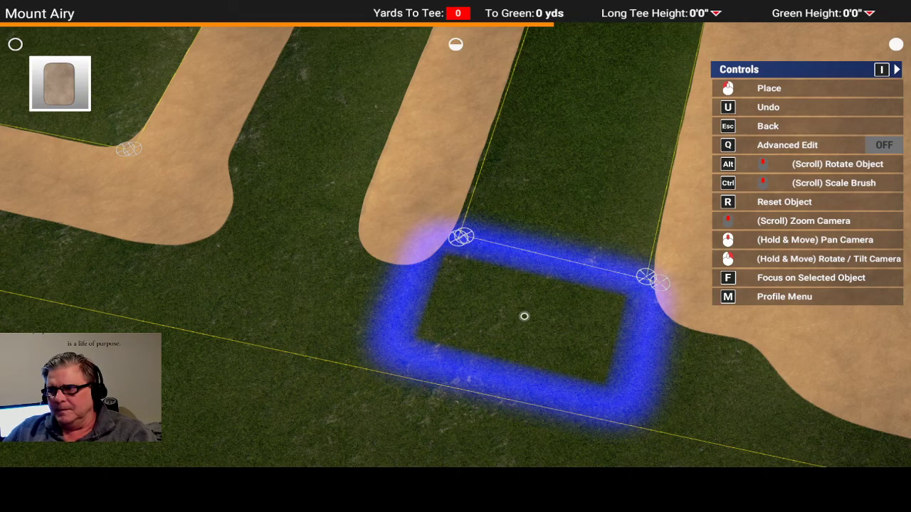
pyautogui.click(524, 316)
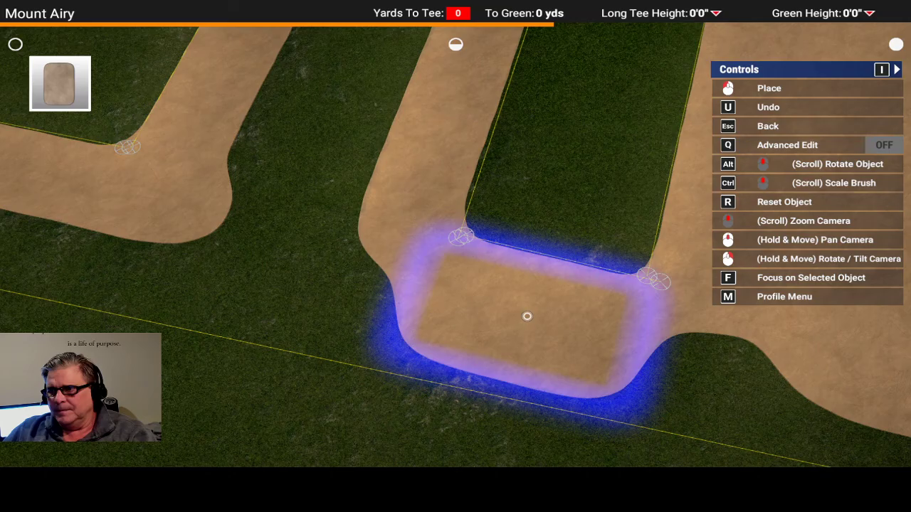
# Switch to the squarer rounded bunker shape and place two overlapping patches from the footprint's corner along its outer short edge beside the first rectangle
pyautogui.moveTo(657, 264)
pyautogui.mouseDown(button='right')
pyautogui.moveTo(594, 373)
pyautogui.moveTo(442, 239)
pyautogui.mouseUp(button='right')
pyautogui.moveTo(835, 241)
pyautogui.mouseDown(button='right')
pyautogui.moveTo(541, 478)
pyautogui.moveTo(455, 240)
pyautogui.mouseUp(button='right')
pyautogui.scroll(-5, 455, 242)
pyautogui.scroll(-5, 455, 244)
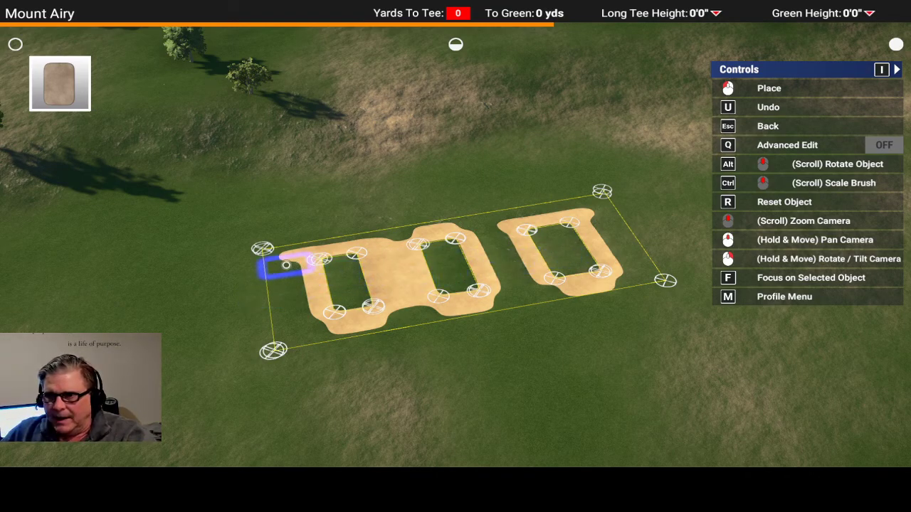
pyautogui.press('Escape')
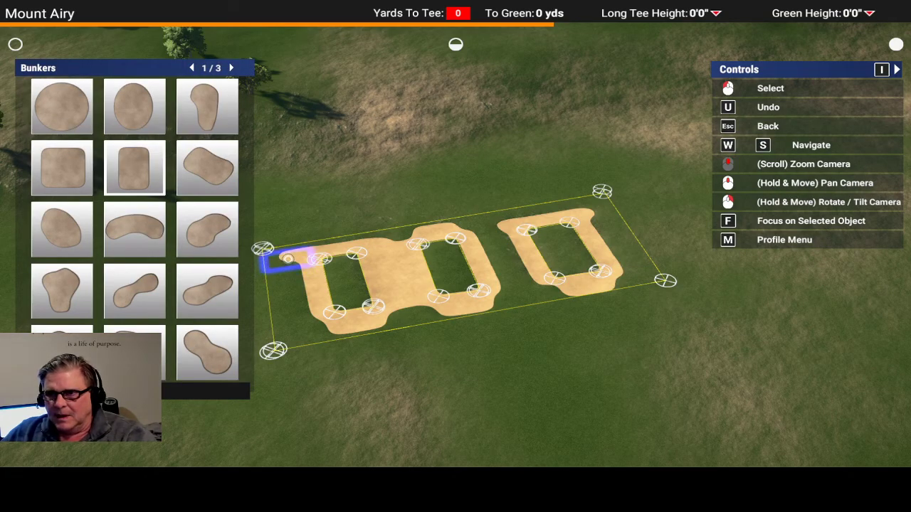
pyautogui.click(79, 170)
pyautogui.scroll(5, 295, 266)
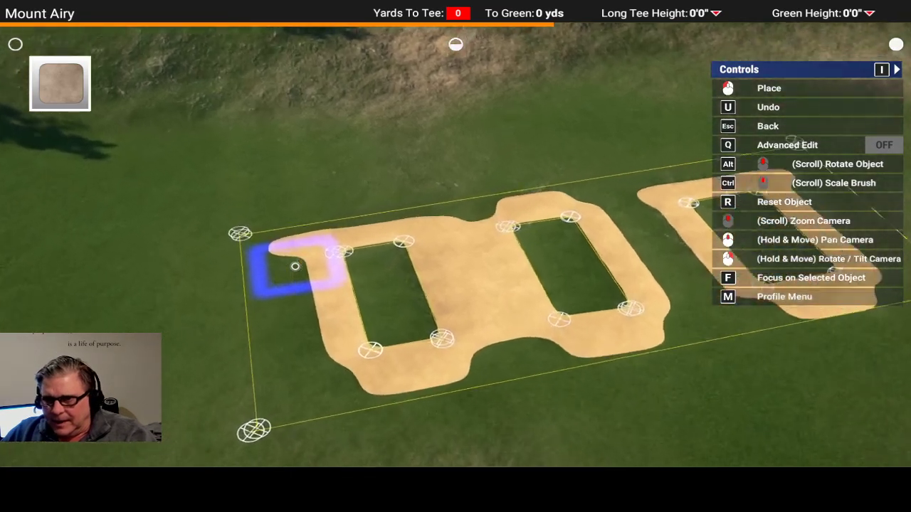
pyautogui.scroll(1, 295, 266)
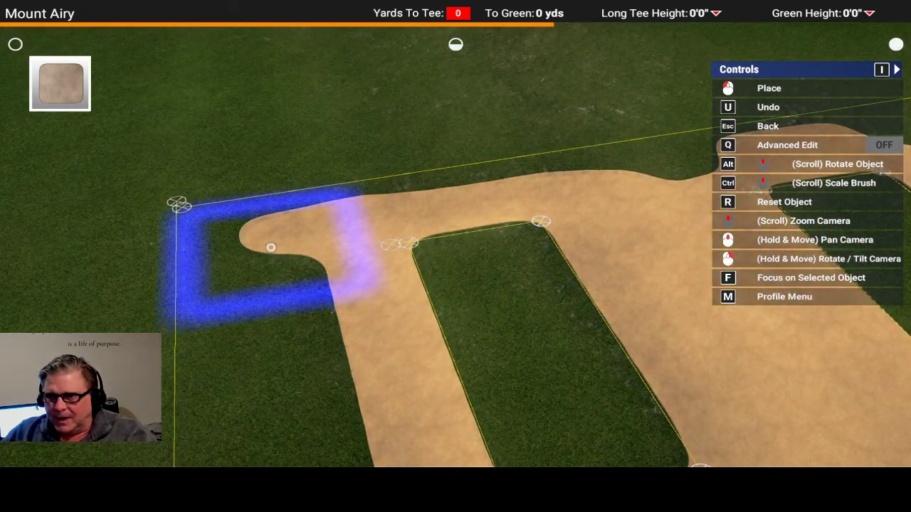
pyautogui.moveTo(271, 254); pyautogui.dragTo(397, 376, button='right')
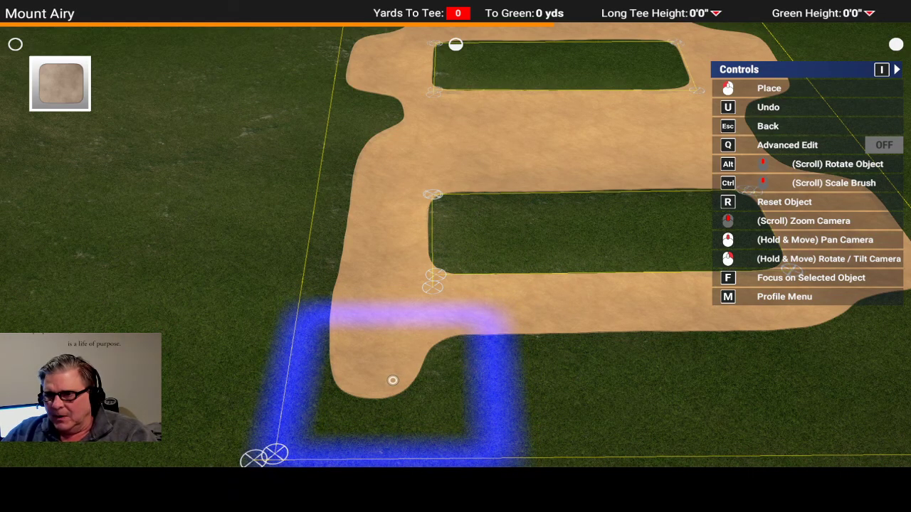
pyautogui.click(392, 380)
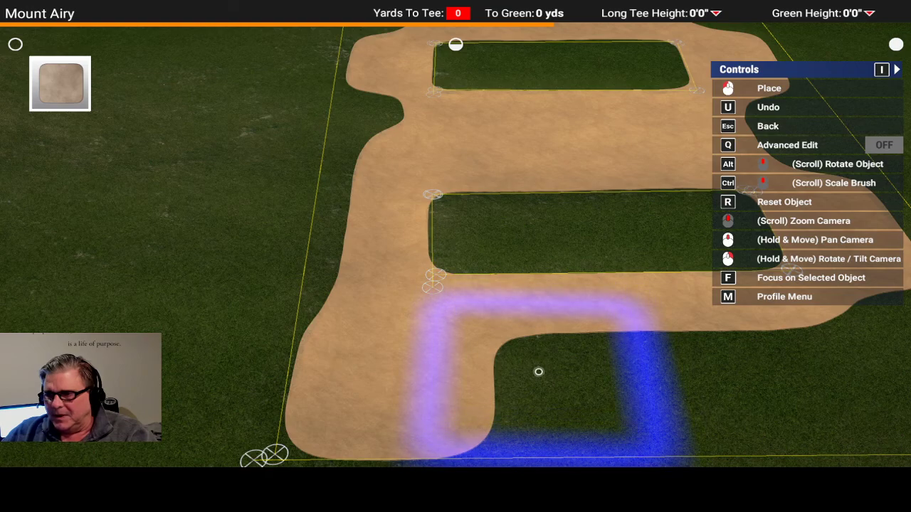
pyautogui.click(539, 371)
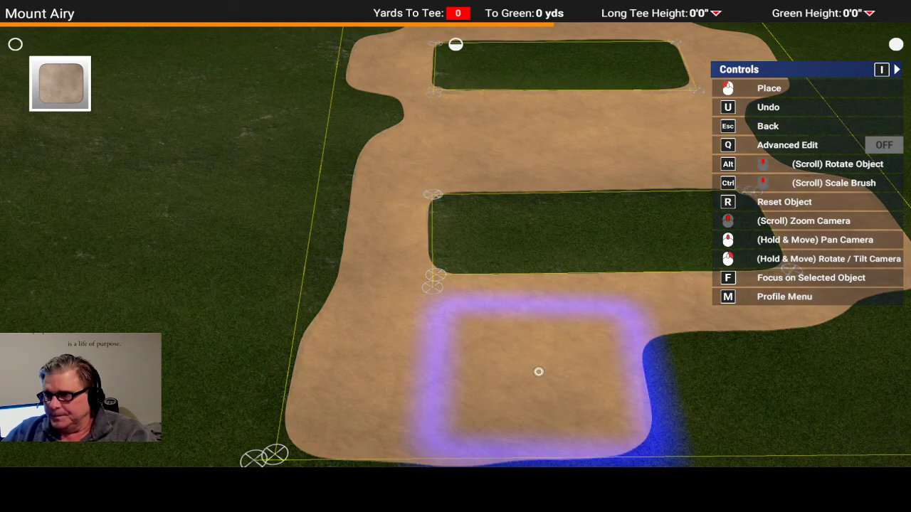
# Try extending the square sand patches to the footprint's other outer corner and enlarging the brush, and undo the added patches
pyautogui.moveTo(695, 377); pyautogui.dragTo(443, 336, button='middle')
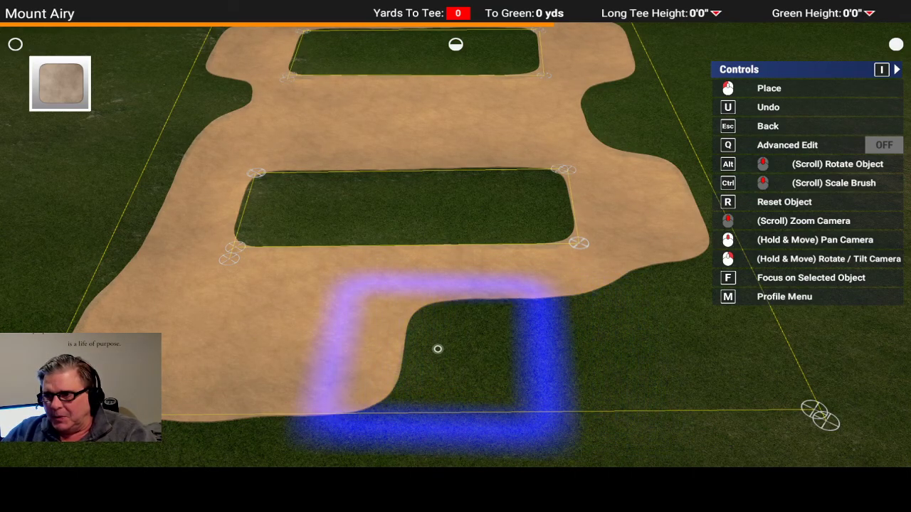
pyautogui.click(666, 330)
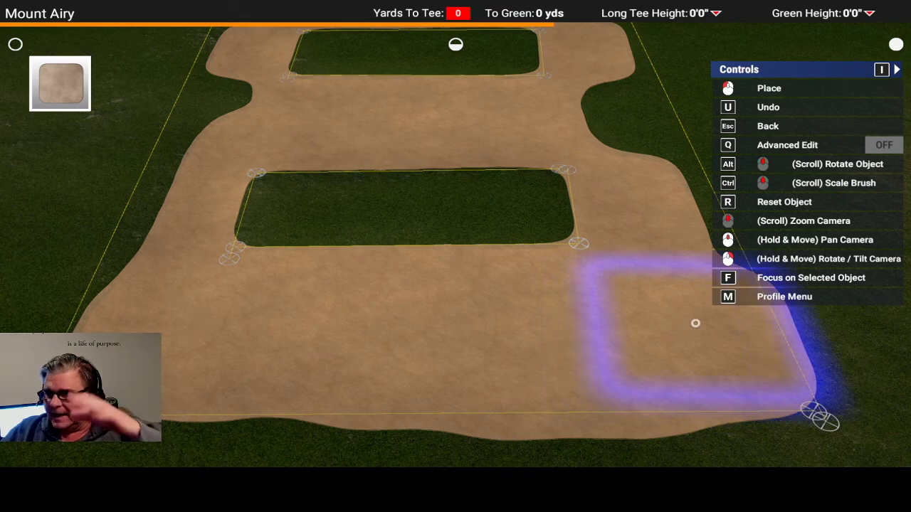
pyautogui.moveTo(789, 311)
pyautogui.mouseDown(button='right')
pyautogui.moveTo(434, 312)
pyautogui.moveTo(676, 311)
pyautogui.mouseUp(button='right')
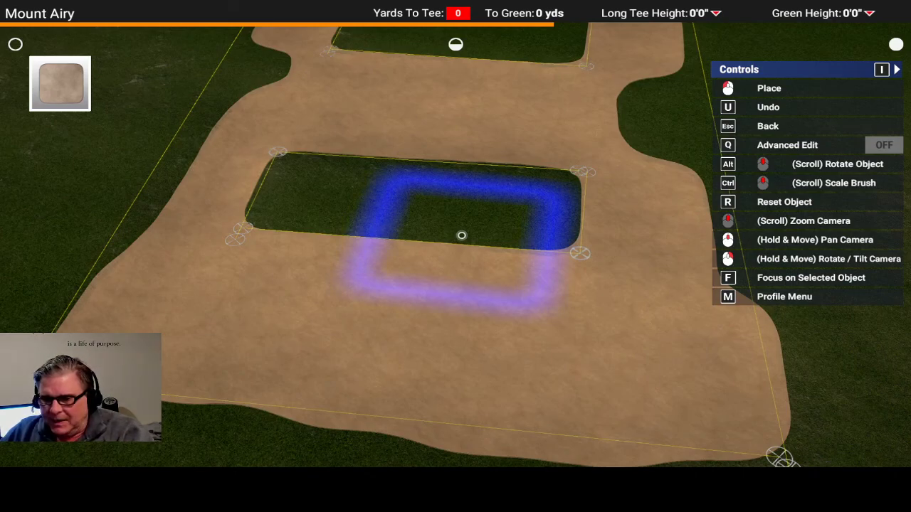
pyautogui.keyDown('ctrl'); pyautogui.scroll(3, 461, 235); pyautogui.keyUp('ctrl')
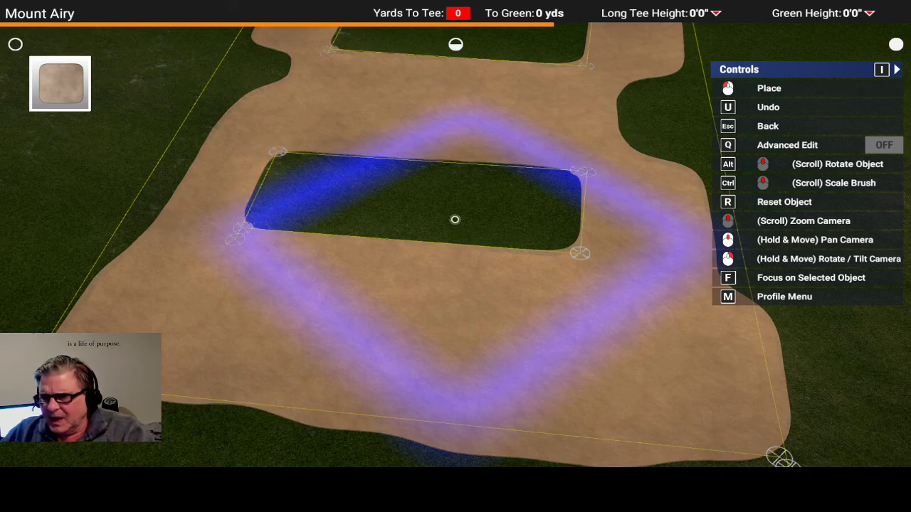
pyautogui.click(502, 292)
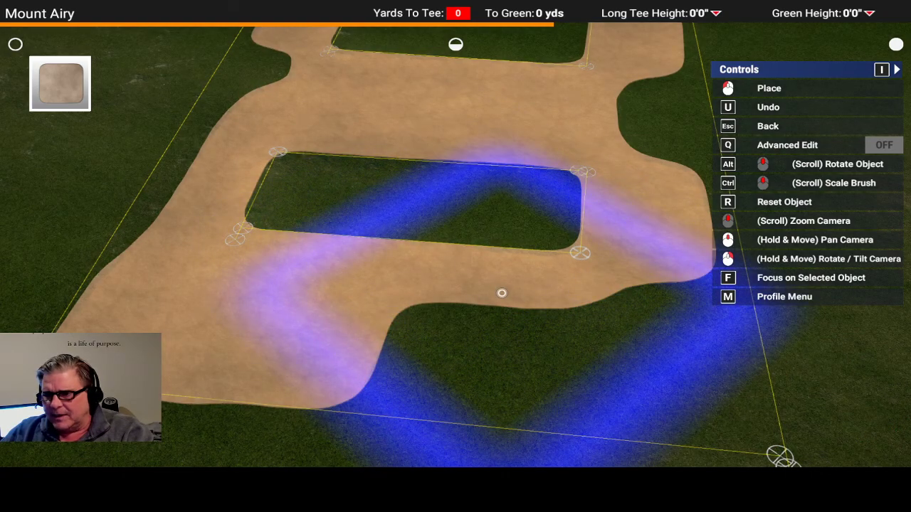
# Align the square bunker brush with the footprint, shrink it, and place overlapping patches along the outer short edge up to the other corner
pyautogui.scroll(-5, 501, 292)
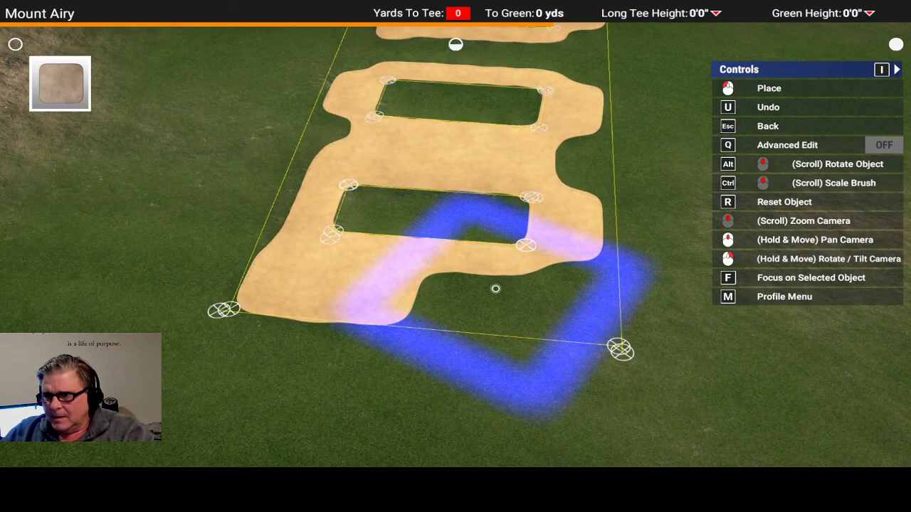
pyautogui.keyDown('alt'); pyautogui.scroll(-4, 495, 288); pyautogui.keyUp('alt')
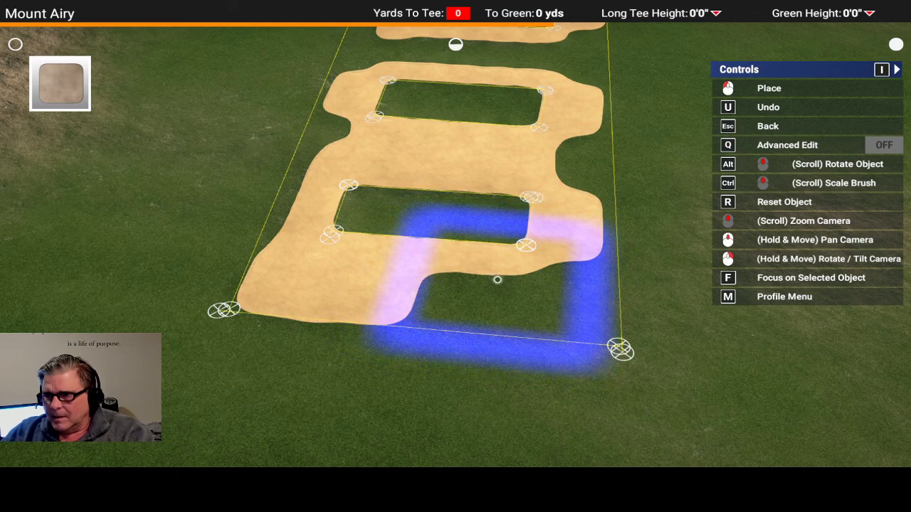
pyautogui.keyDown('ctrl'); pyautogui.scroll(-6, 497, 279); pyautogui.keyUp('ctrl')
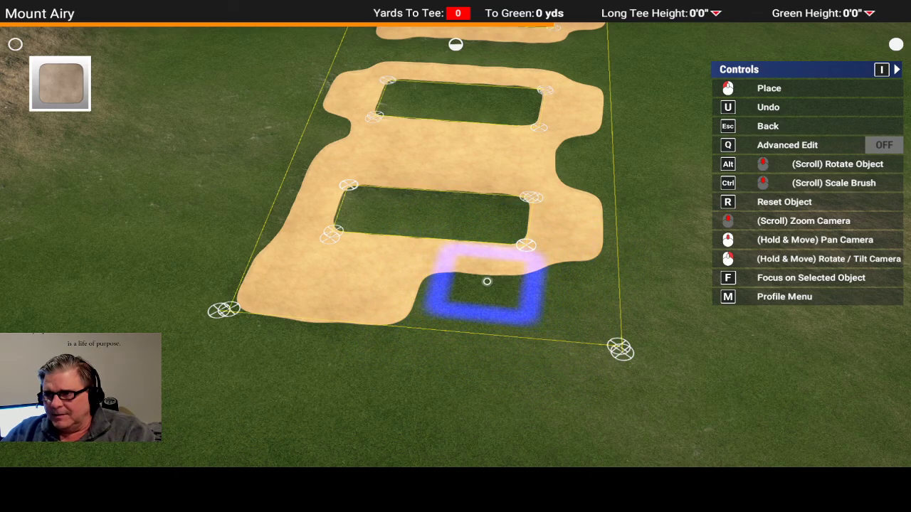
pyautogui.scroll(2, 434, 307)
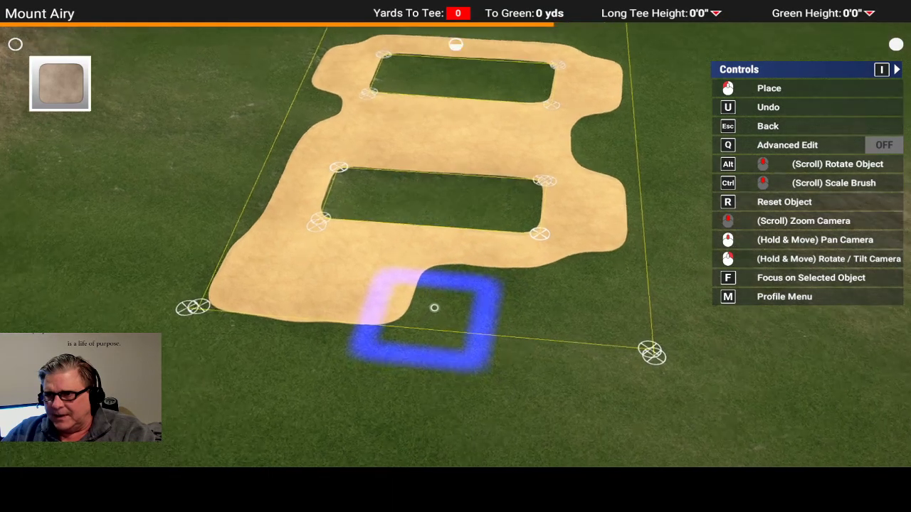
pyautogui.scroll(4, 434, 308)
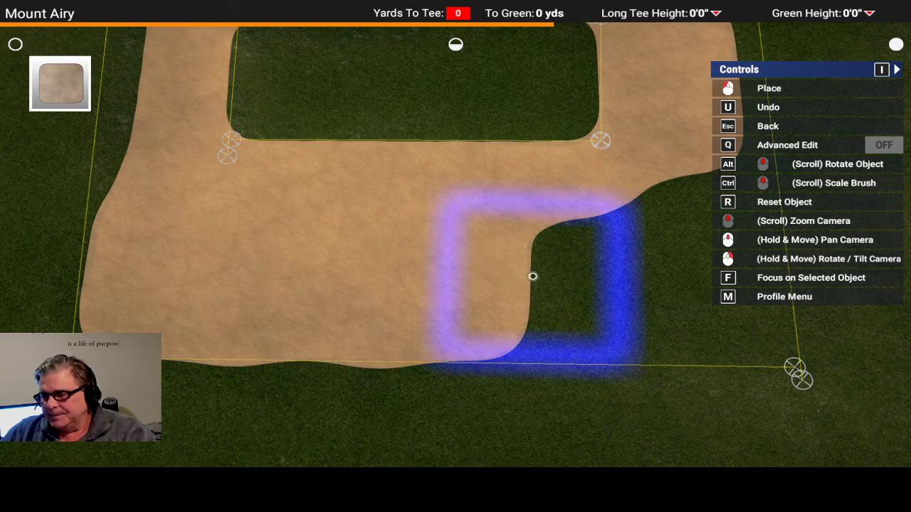
pyautogui.click(533, 276)
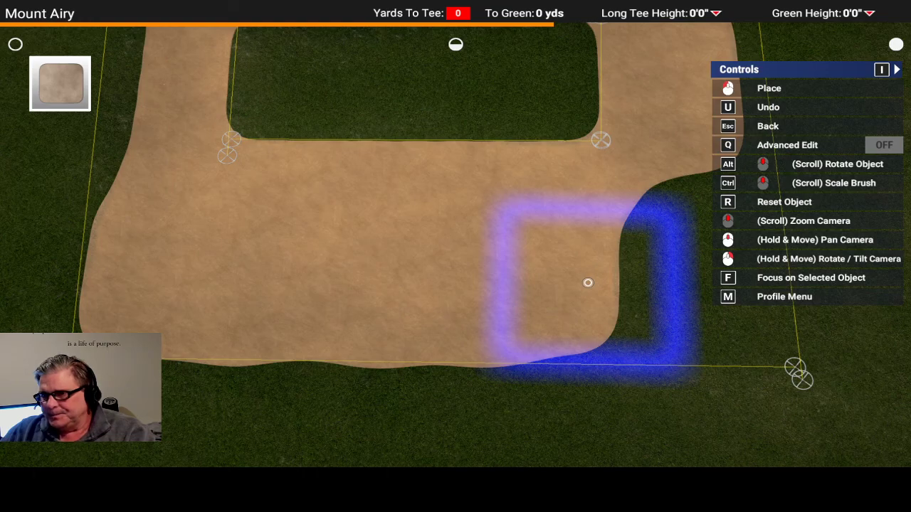
pyautogui.click(588, 283)
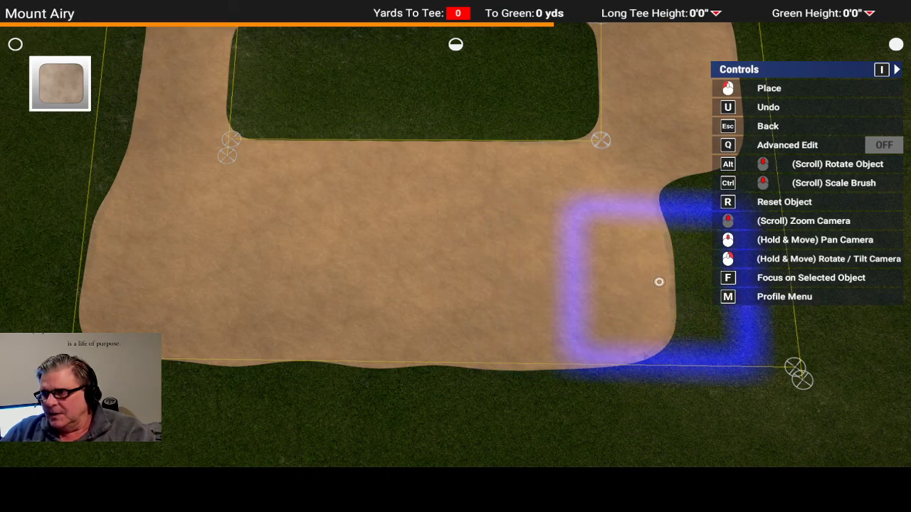
pyautogui.click(688, 281)
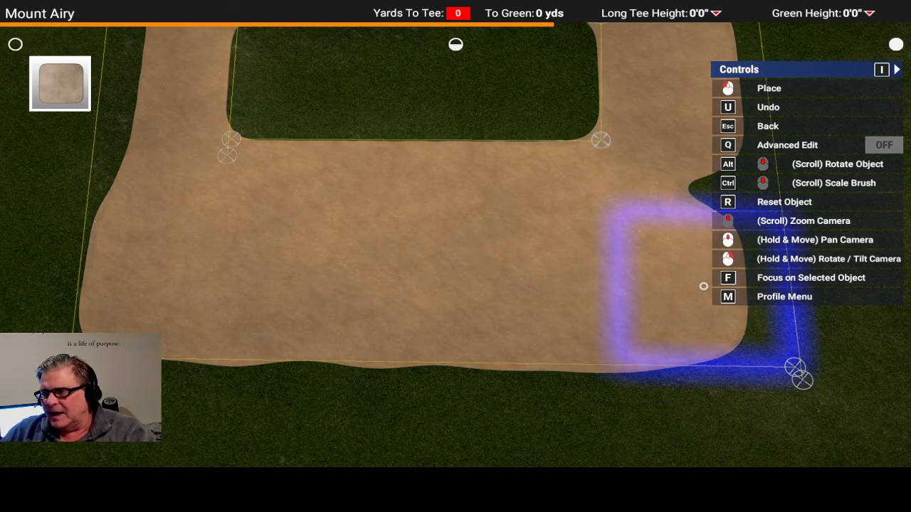
# Fill the grass notch along the footprint's long edge between the outer corner and the first rectangle's short end with sand
pyautogui.moveTo(758, 283)
pyautogui.mouseDown(button='right')
pyautogui.moveTo(840, 356)
pyautogui.moveTo(496, 239)
pyautogui.mouseUp(button='right')
pyautogui.moveTo(496, 239); pyautogui.dragTo(602, 6, button='middle')
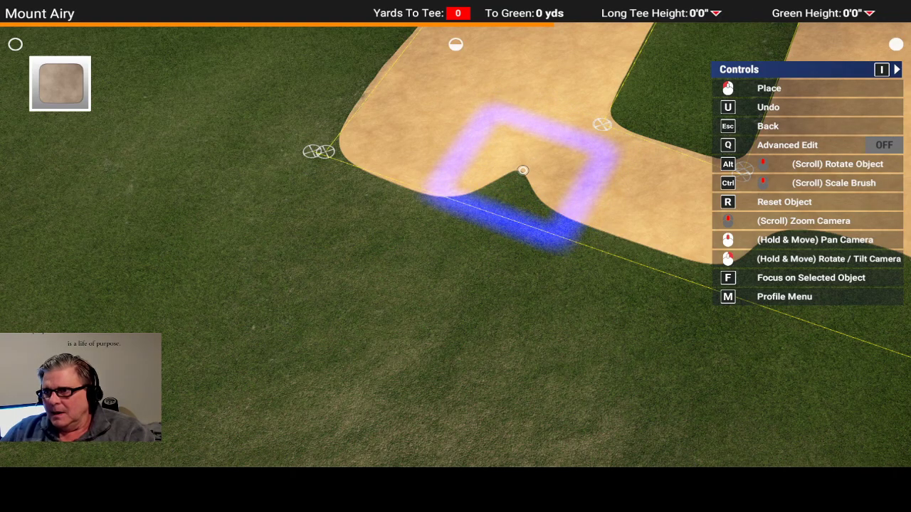
pyautogui.moveTo(522, 170); pyautogui.dragTo(617, 202)
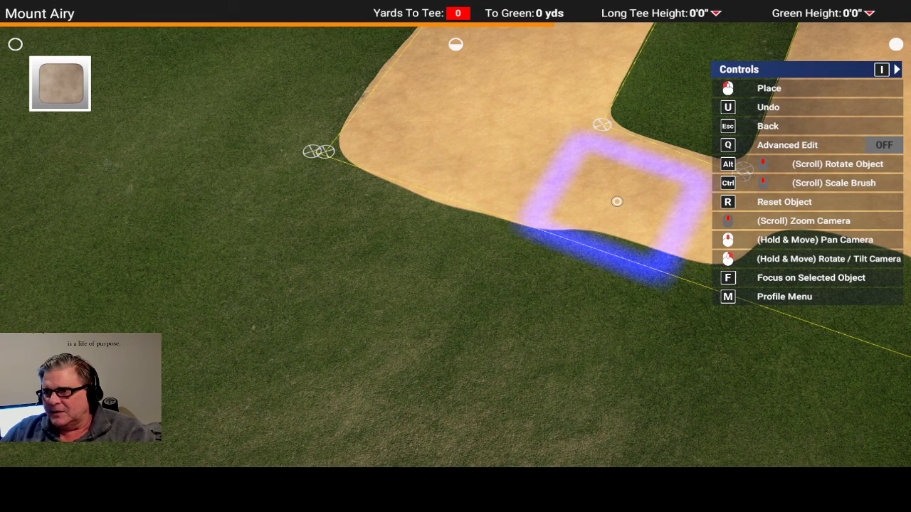
# Extend overlapping sand patches along the same long edge, filling the grass gap between the short ends of the first and second rectangles
pyautogui.moveTo(692, 226); pyautogui.dragTo(427, 148, button='middle')
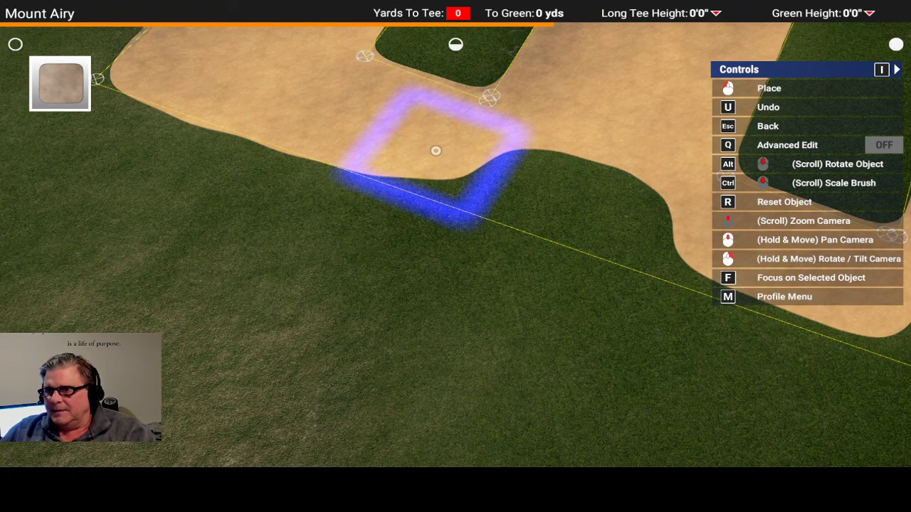
pyautogui.moveTo(435, 150); pyautogui.dragTo(528, 183)
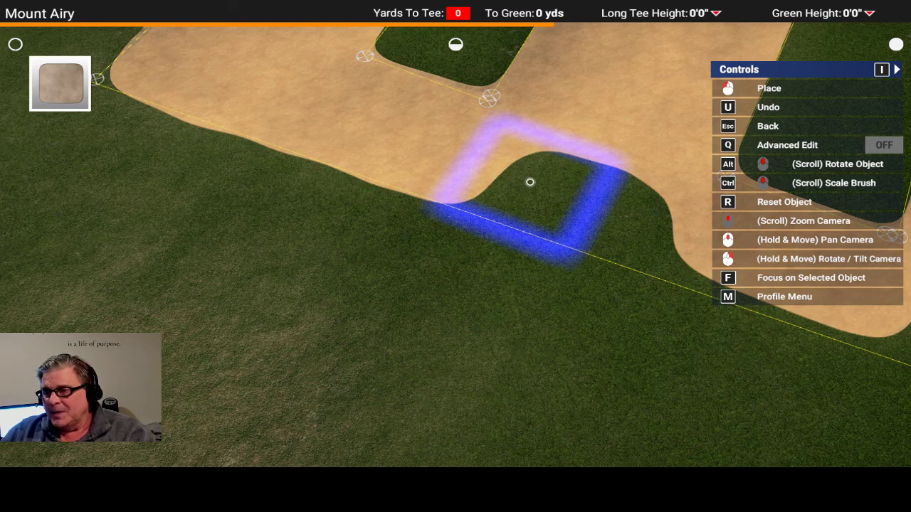
pyautogui.moveTo(530, 182); pyautogui.dragTo(623, 213)
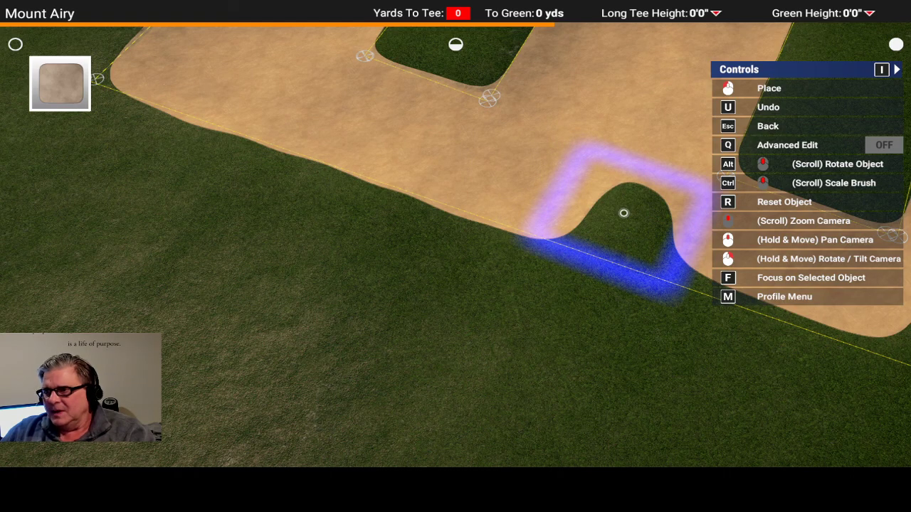
pyautogui.click(623, 213)
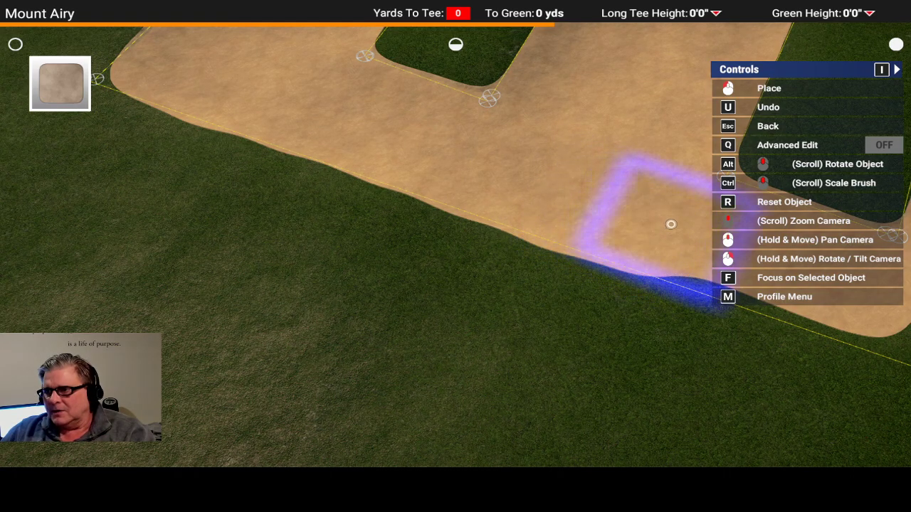
# Try placing a sand patch along the footprint's opposite long edge, between the outer corner and the first grass strip, and undo it
pyautogui.moveTo(613, 211); pyautogui.dragTo(474, 132, button='middle')
pyautogui.scroll(-3, 473, 132)
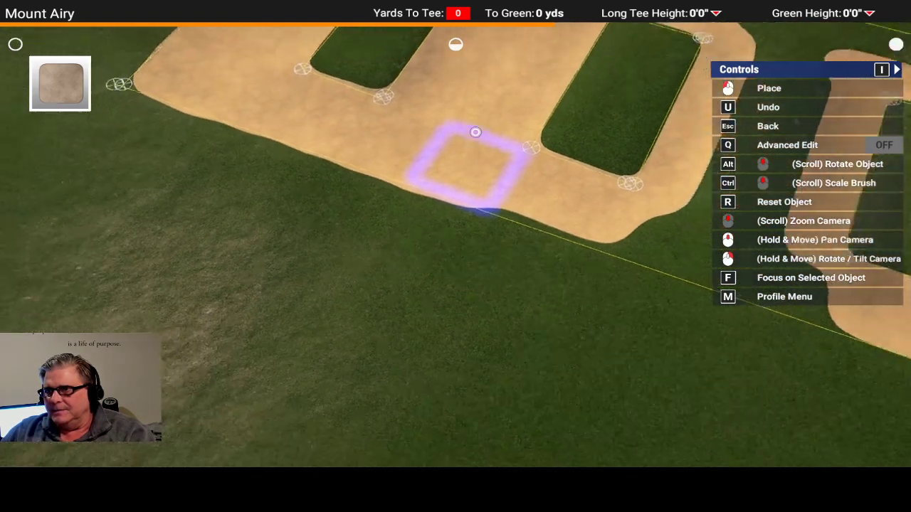
pyautogui.scroll(-6, 475, 132)
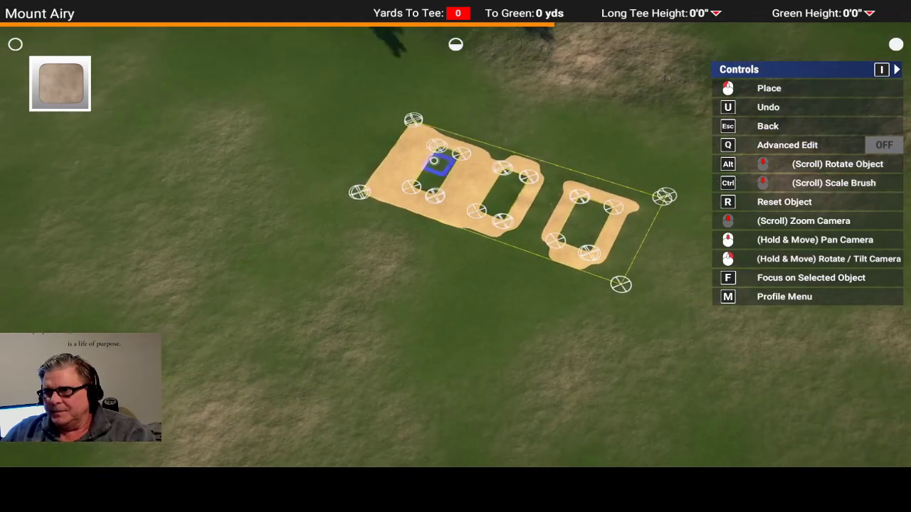
pyautogui.scroll(8, 433, 163)
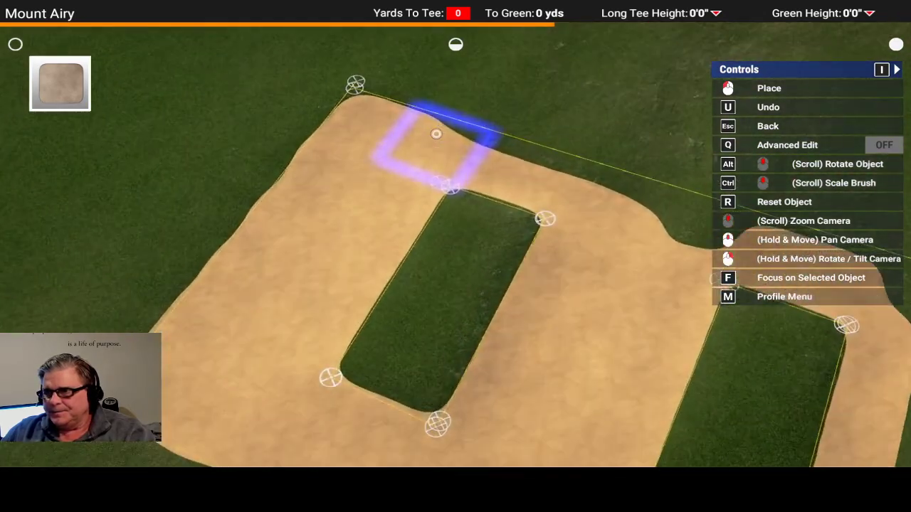
pyautogui.scroll(2, 437, 133)
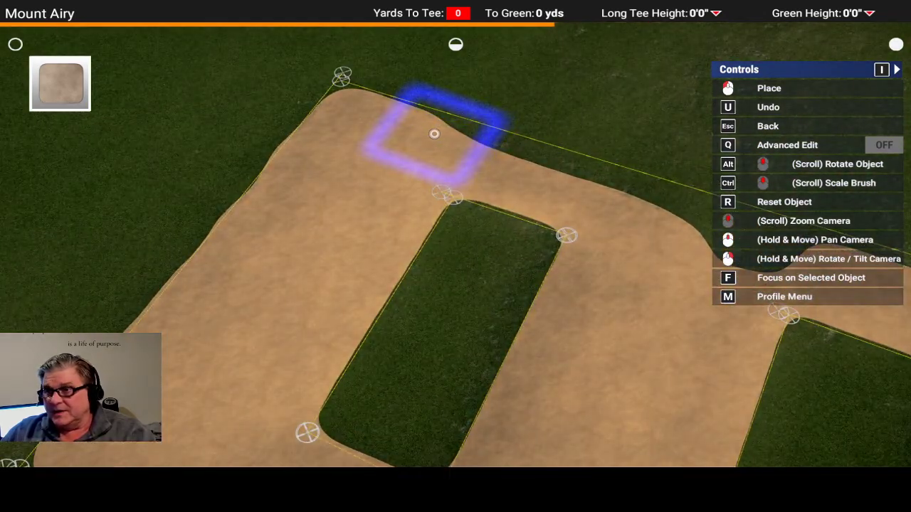
pyautogui.moveTo(434, 134)
pyautogui.mouseDown(button='right')
pyautogui.moveTo(424, 133)
pyautogui.moveTo(457, 242)
pyautogui.mouseUp(button='right')
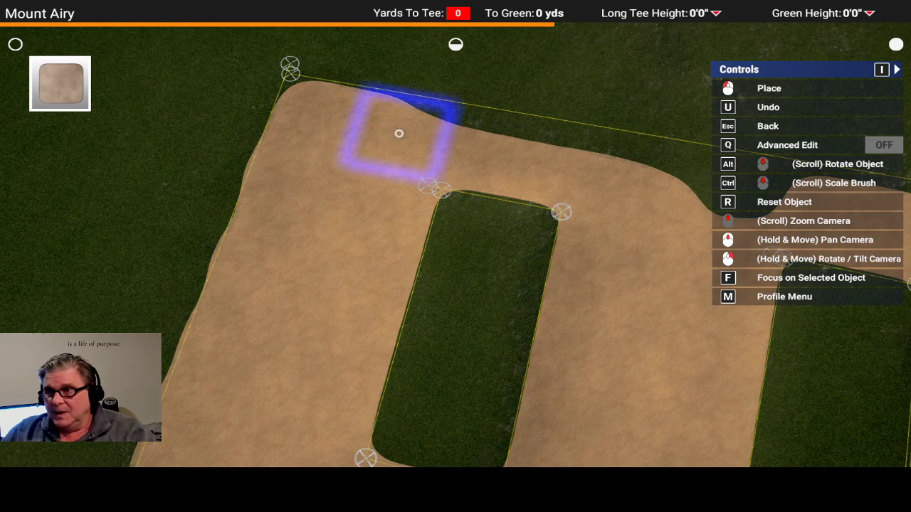
pyautogui.scroll(4, 398, 133)
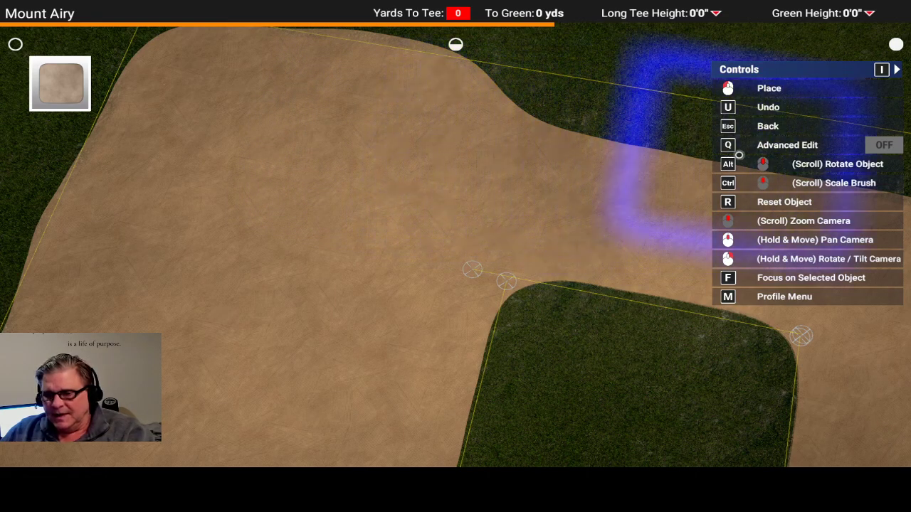
pyautogui.moveTo(608, 143); pyautogui.dragTo(628, 219, button='middle')
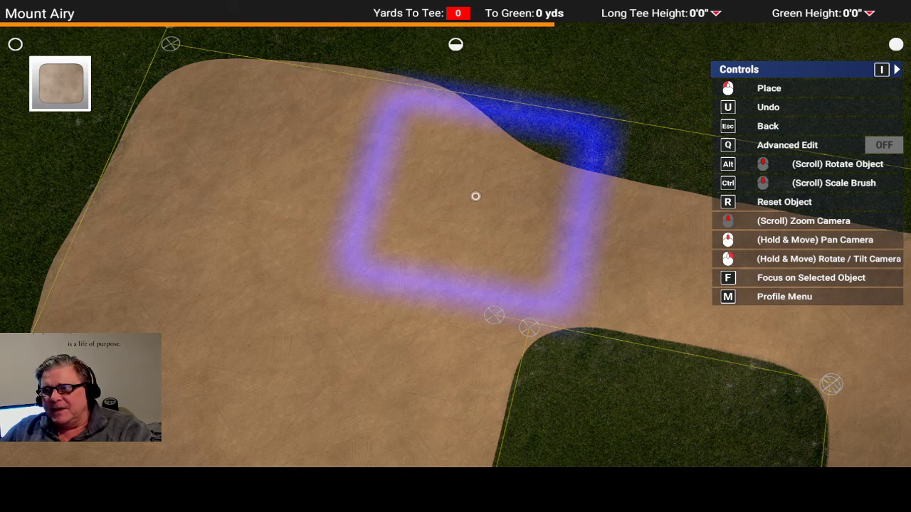
pyautogui.click(586, 215)
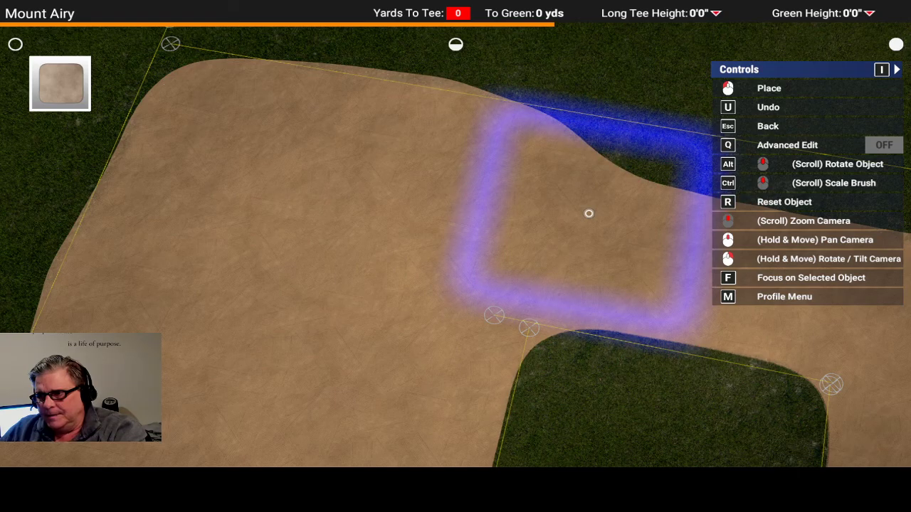
pyautogui.press('u')
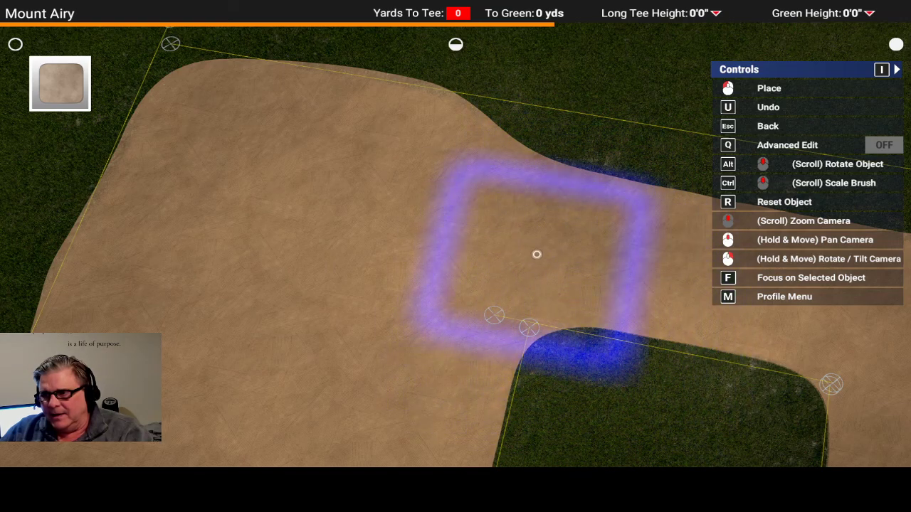
# Place overlapping sand patches along the opposite long edge past the first two grass strips, squaring off the sand beyond the second strip
pyautogui.moveTo(604, 223); pyautogui.dragTo(405, 5, button='middle')
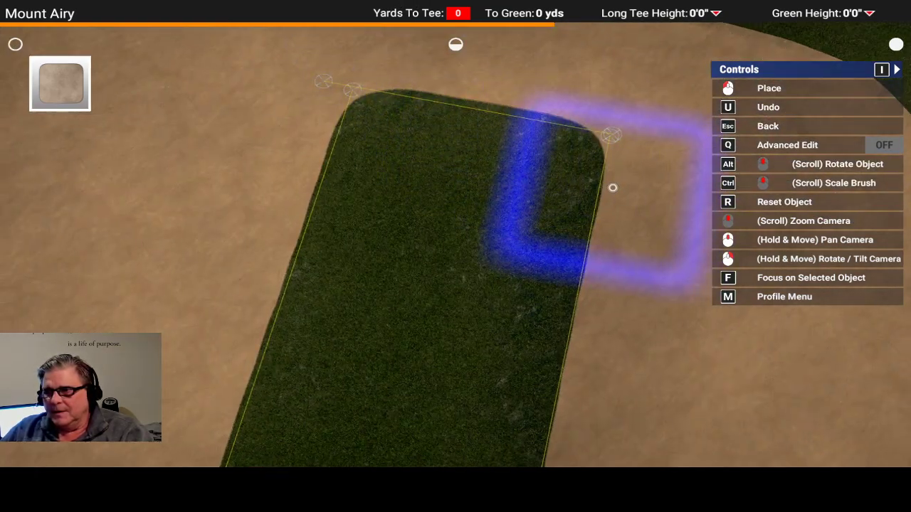
pyautogui.scroll(-6, 612, 188)
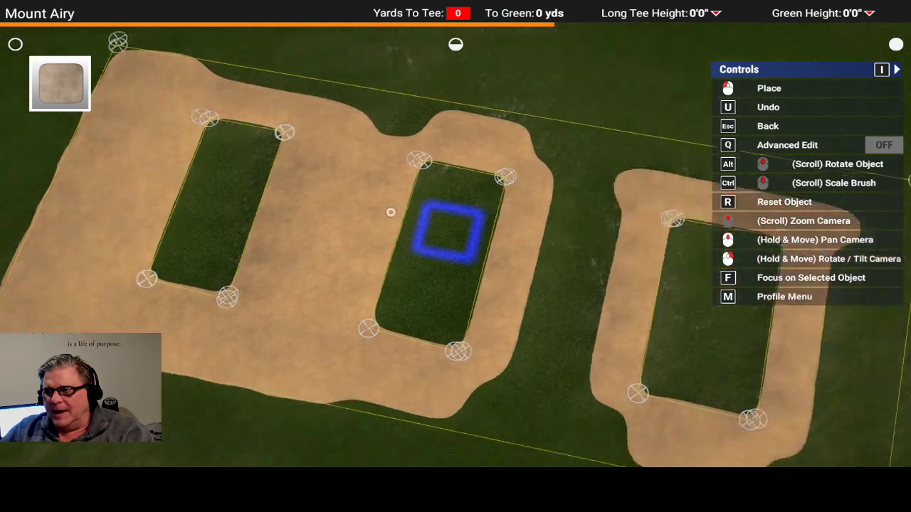
pyautogui.moveTo(390, 212)
pyautogui.mouseDown(button='middle')
pyautogui.moveTo(299, 180)
pyautogui.moveTo(540, 213)
pyautogui.mouseUp(button='middle')
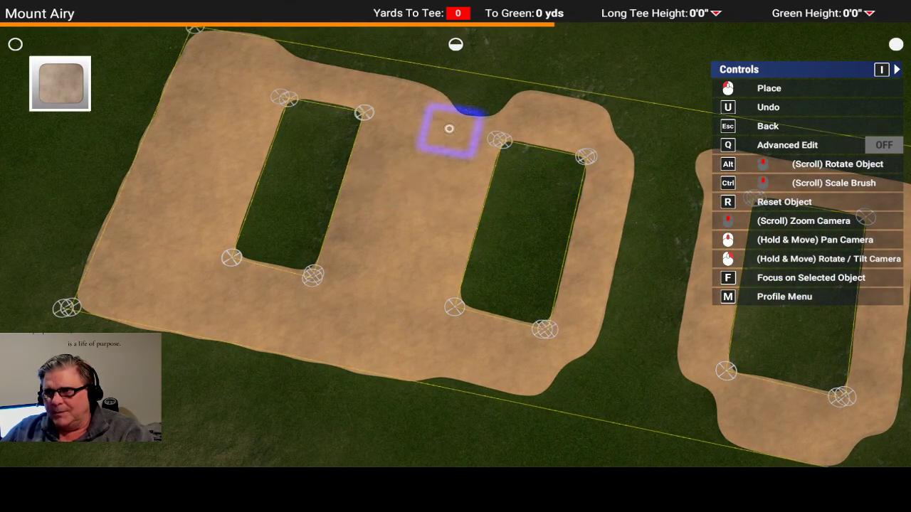
pyautogui.click(475, 95)
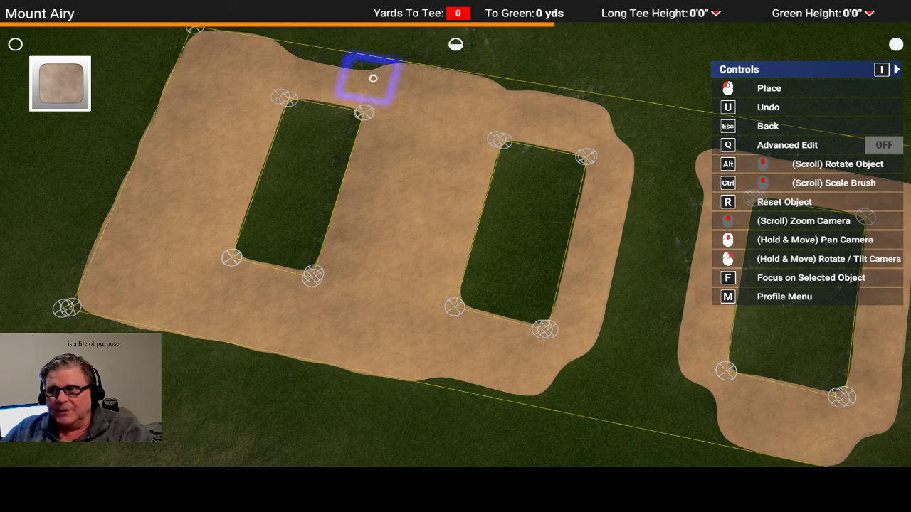
pyautogui.click(302, 67)
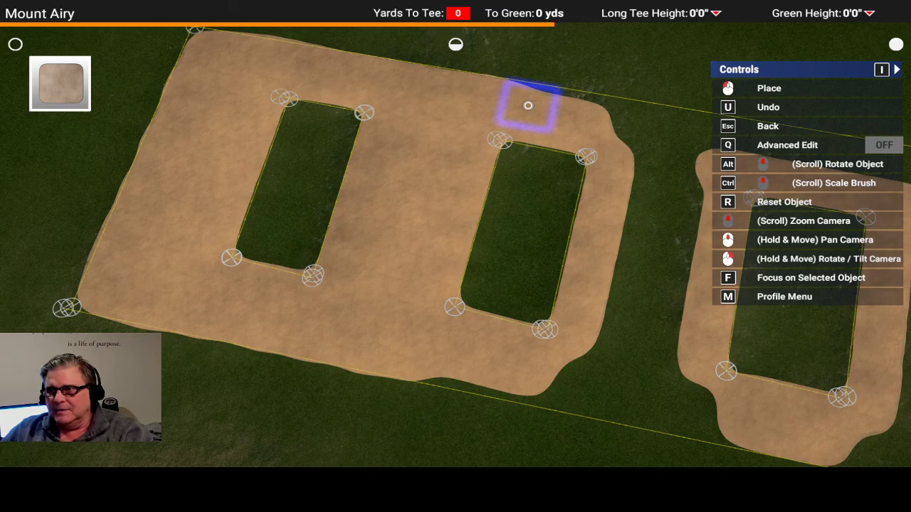
pyautogui.moveTo(736, 146)
pyautogui.mouseDown(button='right')
pyautogui.moveTo(759, 195)
pyautogui.moveTo(577, 455)
pyautogui.moveTo(631, 459)
pyautogui.moveTo(742, 244)
pyautogui.moveTo(477, 248)
pyautogui.mouseUp(button='right')
pyautogui.scroll(-3, 482, 248)
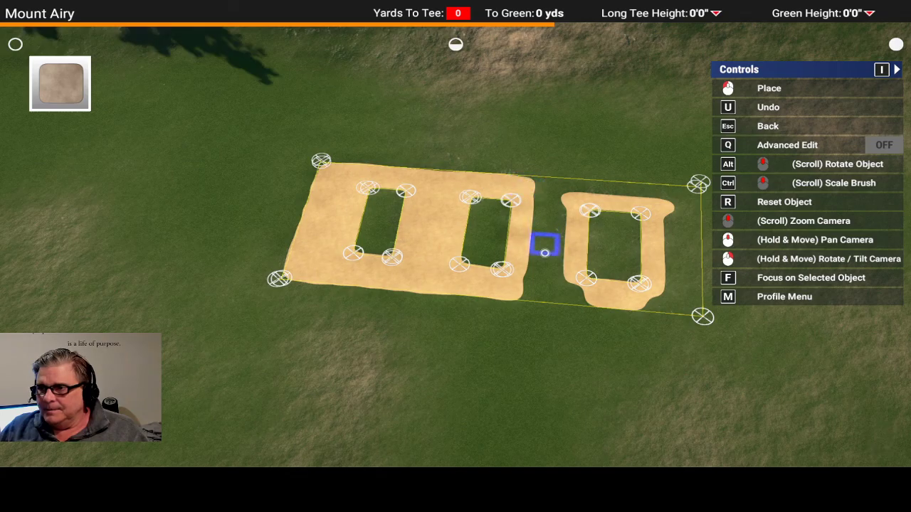
pyautogui.moveTo(486, 245)
pyautogui.mouseDown(button='right')
pyautogui.moveTo(538, 235)
pyautogui.moveTo(522, 214)
pyautogui.moveTo(475, 213)
pyautogui.moveTo(539, 258)
pyautogui.moveTo(315, 223)
pyautogui.mouseUp(button='right')
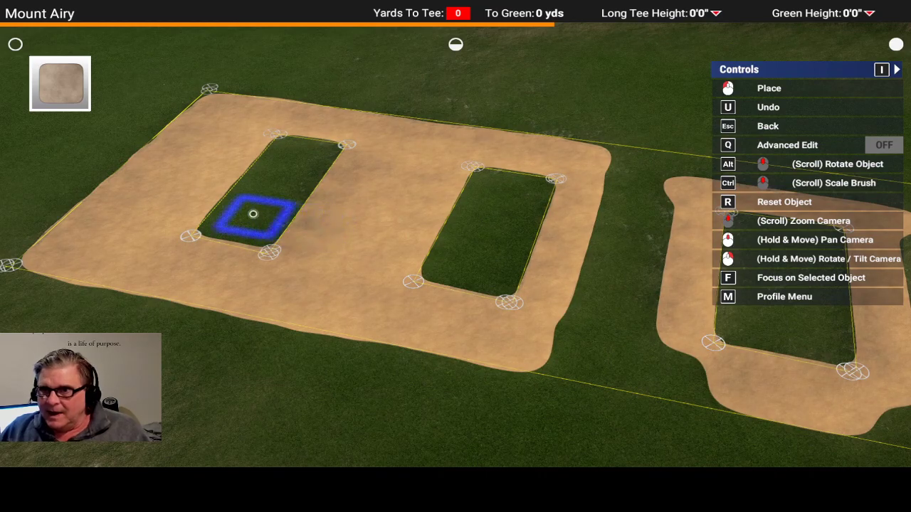
pyautogui.press('Escape')
pyautogui.press('Escape')
pyautogui.press('Escape')
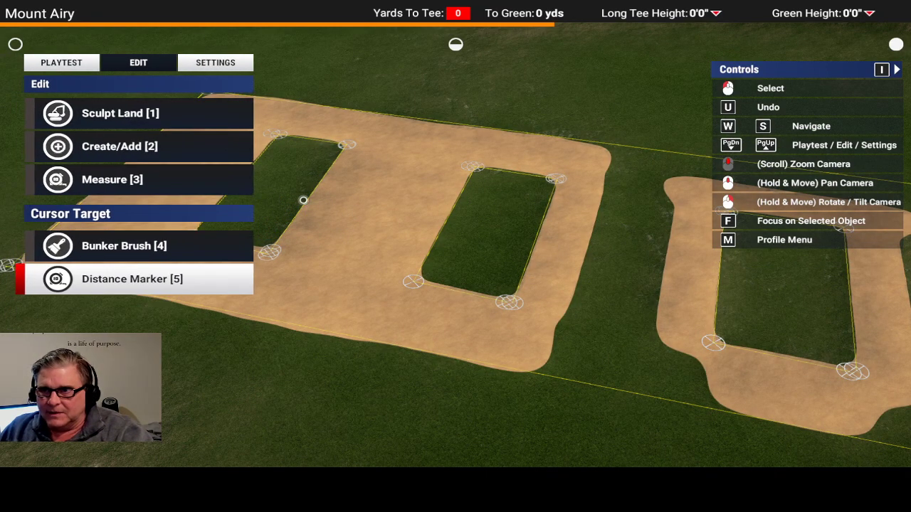
pyautogui.moveTo(408, 208)
pyautogui.mouseDown(button='right')
pyautogui.moveTo(455, 234)
pyautogui.moveTo(500, 206)
pyautogui.moveTo(501, 148)
pyautogui.moveTo(484, 213)
pyautogui.moveTo(459, 236)
pyautogui.mouseUp(button='right')
pyautogui.scroll(-3, 459, 236)
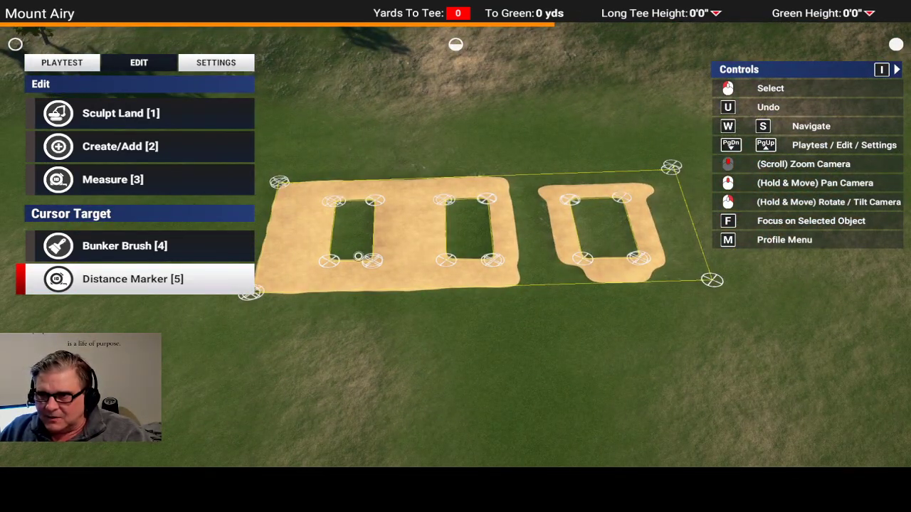
pyautogui.click(113, 113)
pyautogui.click(114, 113)
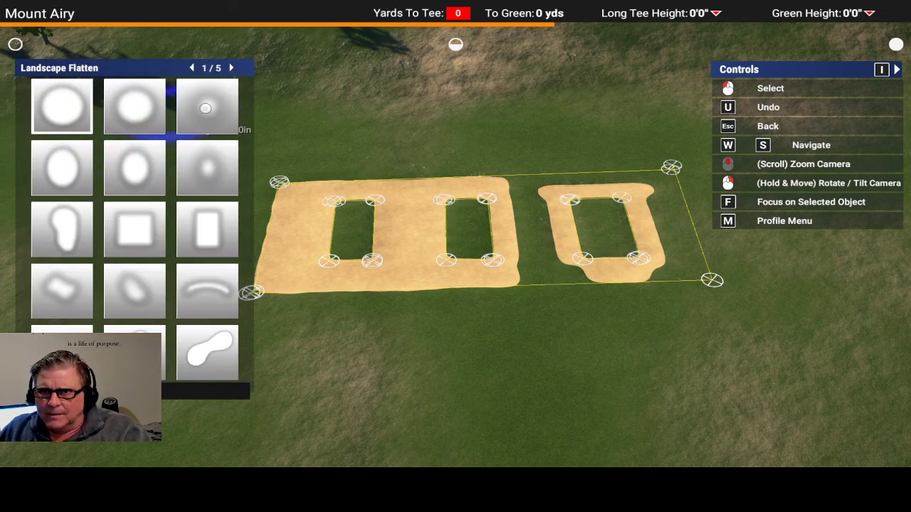
pyautogui.click(207, 111)
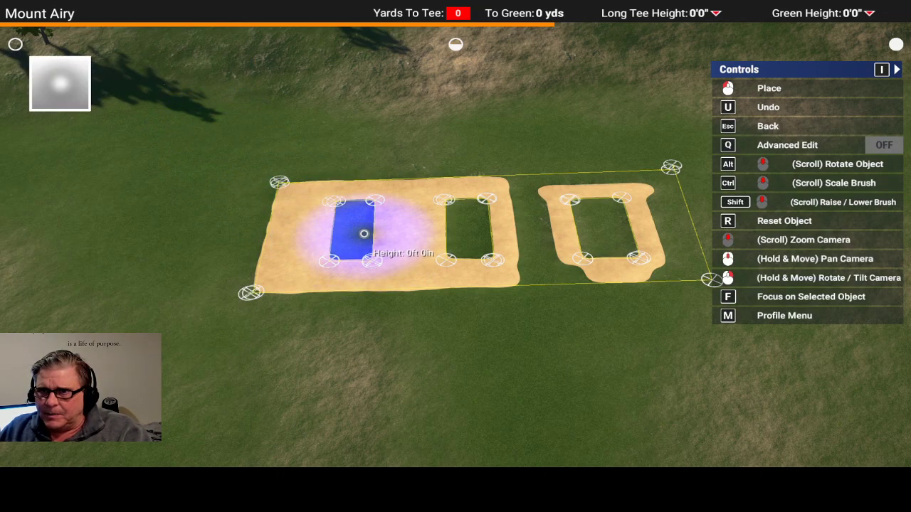
pyautogui.press('Escape')
pyautogui.press('Escape')
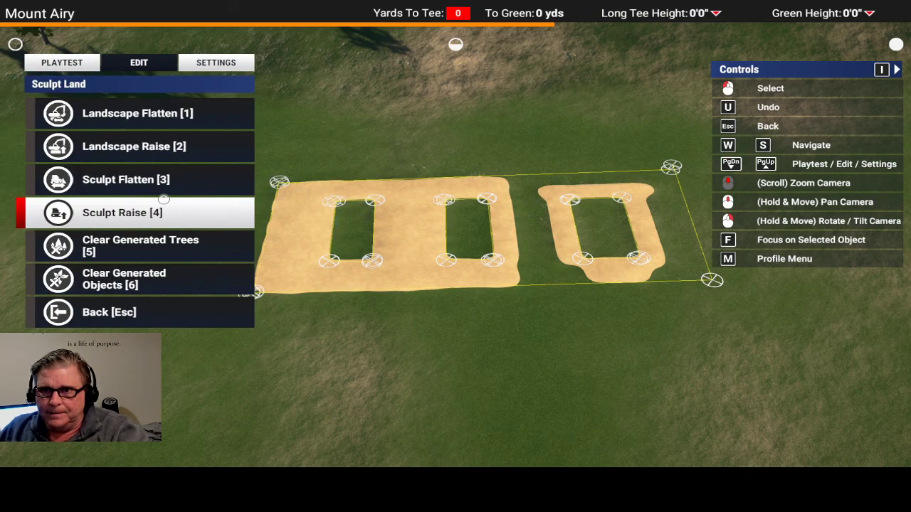
pyautogui.press('Escape')
# Choose the rectangular Landscape Flatten brush, rotate it in line with the first grass strip, and shrink and narrow it to the strip's size
pyautogui.click(126, 116)
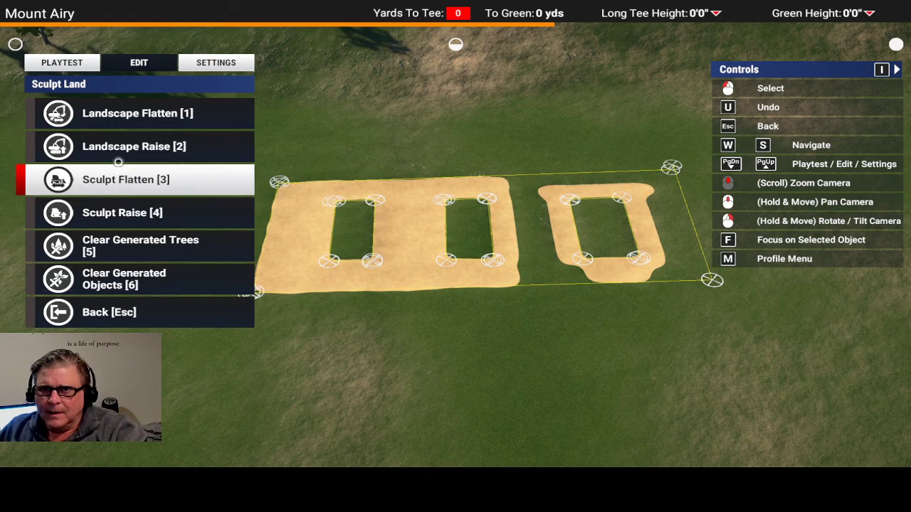
pyautogui.click(117, 118)
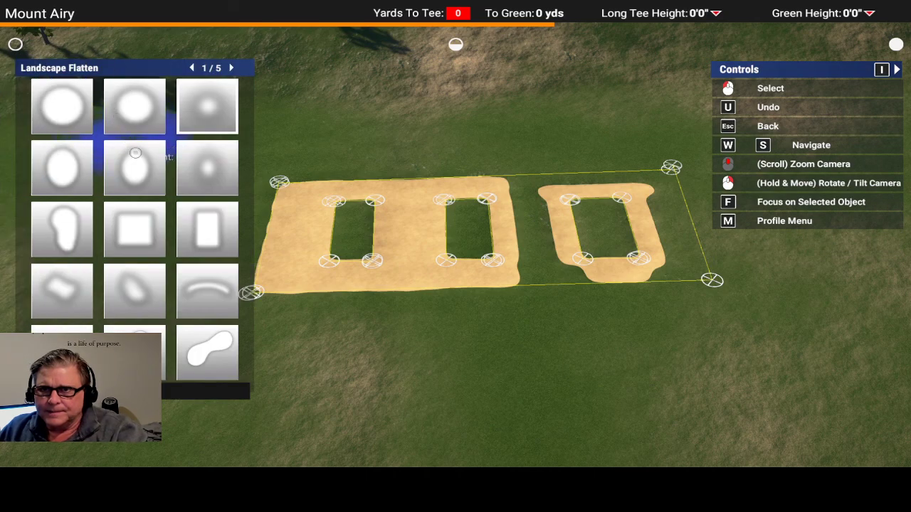
pyautogui.click(207, 229)
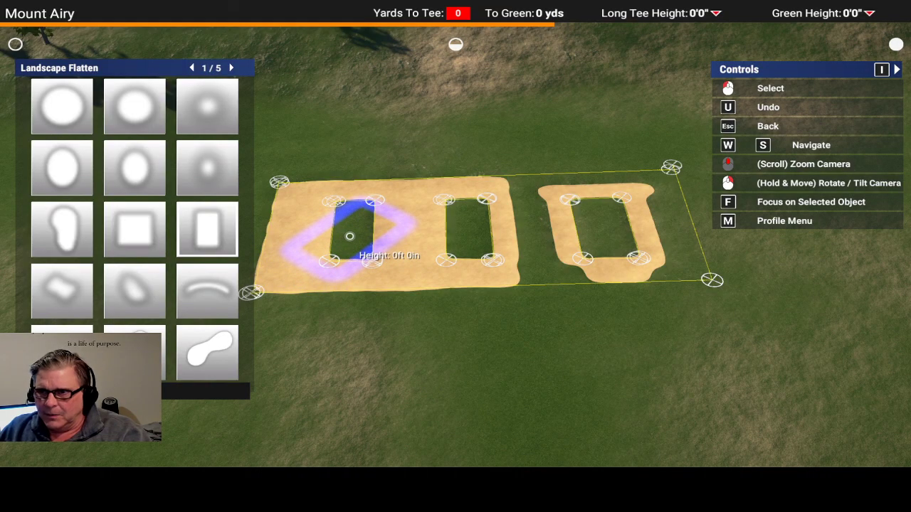
pyautogui.click(187, 221)
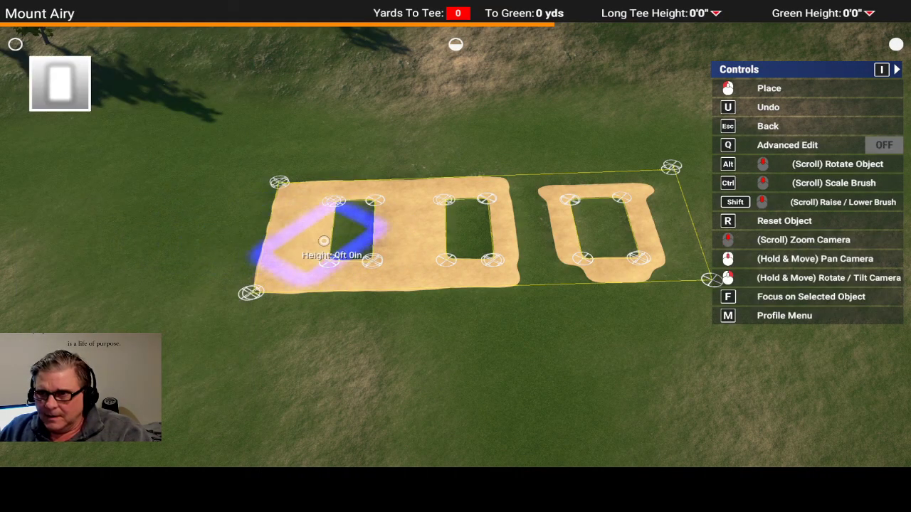
pyautogui.keyDown('alt'); pyautogui.scroll(-4, 353, 235); pyautogui.keyUp('alt')
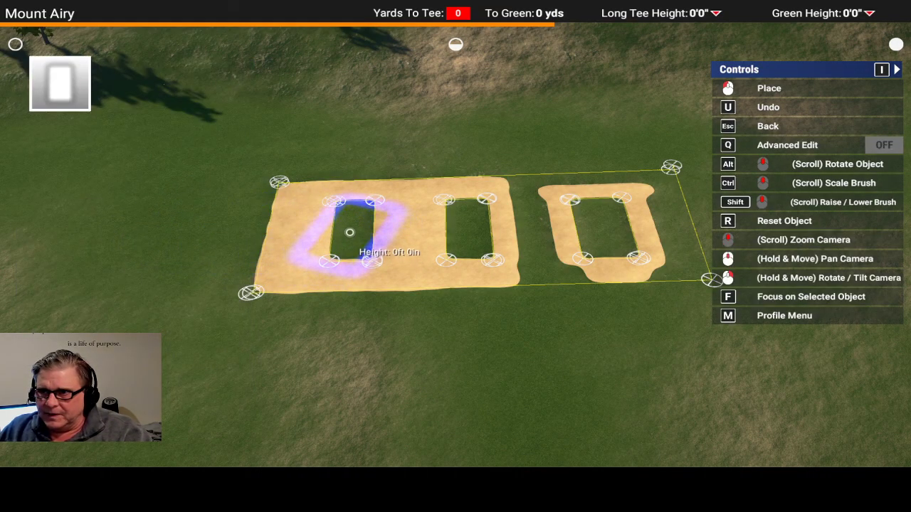
pyautogui.scroll(6, 352, 227)
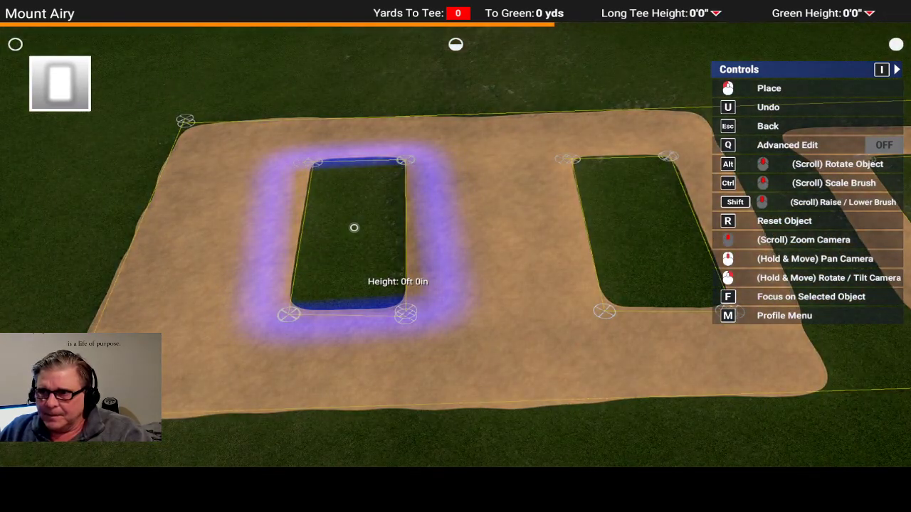
pyautogui.keyDown('ctrl'); pyautogui.scroll(-2, 353, 227); pyautogui.keyUp('ctrl')
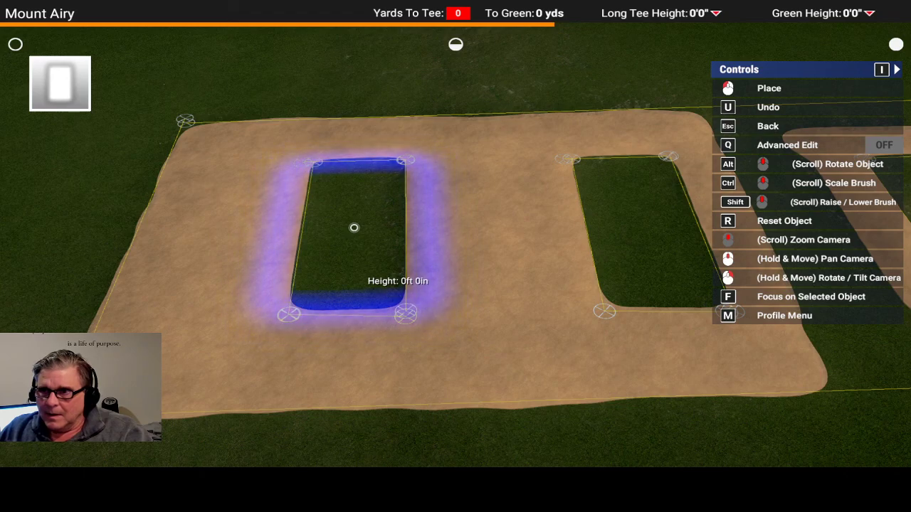
pyautogui.press('q')
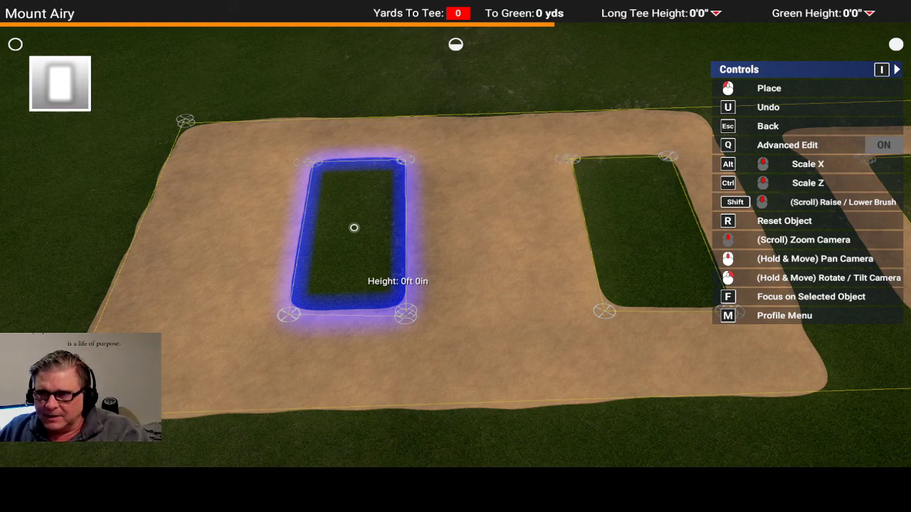
# Set the brush height to 1 ft 6 in and raise the first grass strip above the surrounding sand
pyautogui.keyDown('shift'); pyautogui.scroll(5, 354, 227); pyautogui.keyUp('shift')
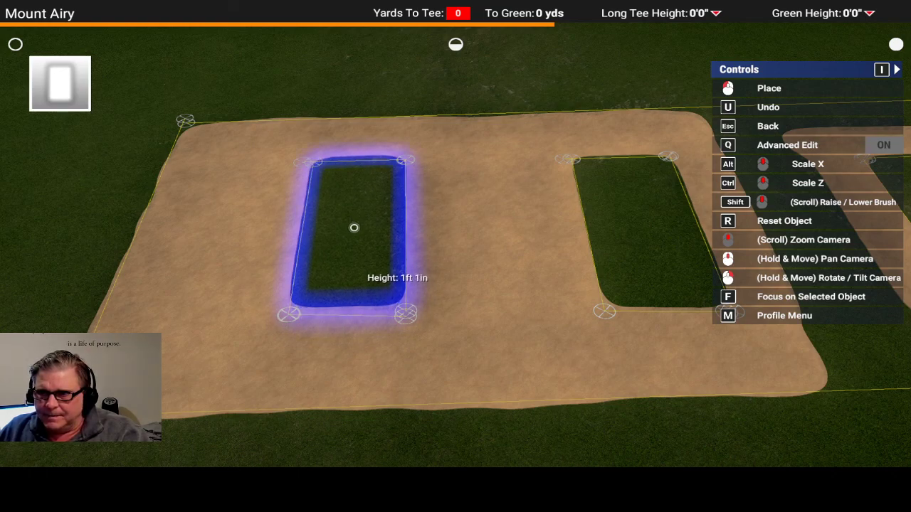
pyautogui.keyDown('shift'); pyautogui.scroll(3, 354, 227); pyautogui.keyUp('shift')
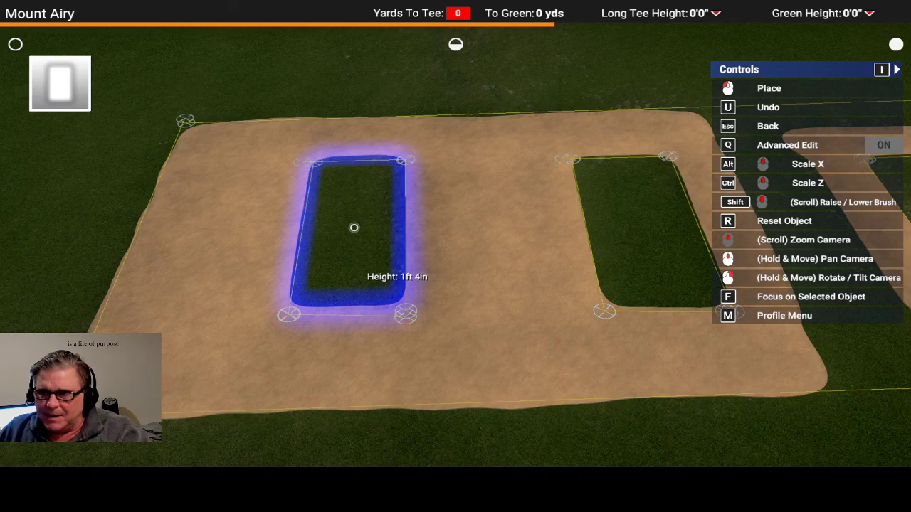
pyautogui.moveTo(756, 249)
pyautogui.mouseDown(button='right')
pyautogui.moveTo(700, 226)
pyautogui.moveTo(598, 216)
pyautogui.moveTo(772, 274)
pyautogui.moveTo(774, 288)
pyautogui.mouseUp(button='right')
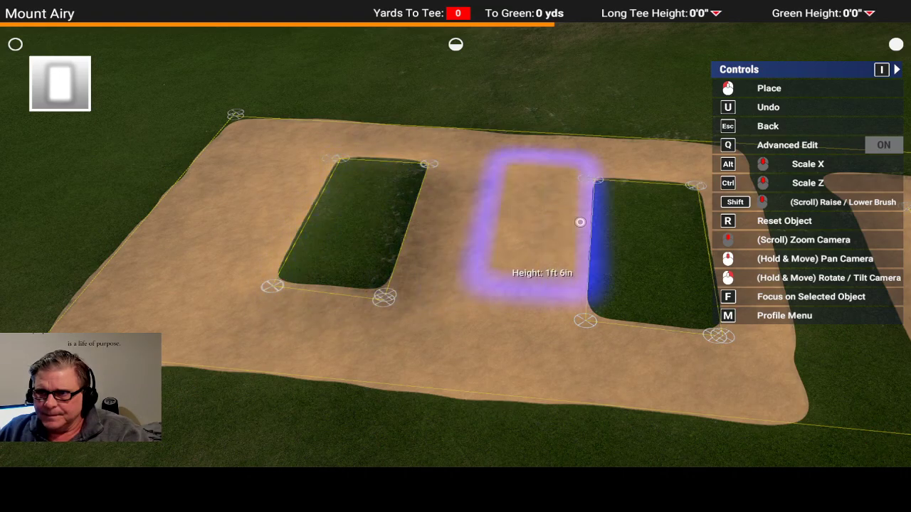
pyautogui.moveTo(623, 208)
pyautogui.mouseDown(button='right')
pyautogui.moveTo(609, 223)
pyautogui.moveTo(638, 218)
pyautogui.moveTo(640, 264)
pyautogui.moveTo(548, 317)
pyautogui.mouseUp(button='right')
pyautogui.moveTo(616, 342)
pyautogui.mouseDown(button='right')
pyautogui.moveTo(417, 344)
pyautogui.moveTo(709, 307)
pyautogui.moveTo(453, 235)
pyautogui.mouseUp(button='right')
pyautogui.moveTo(515, 244); pyautogui.dragTo(455, 235, button='right')
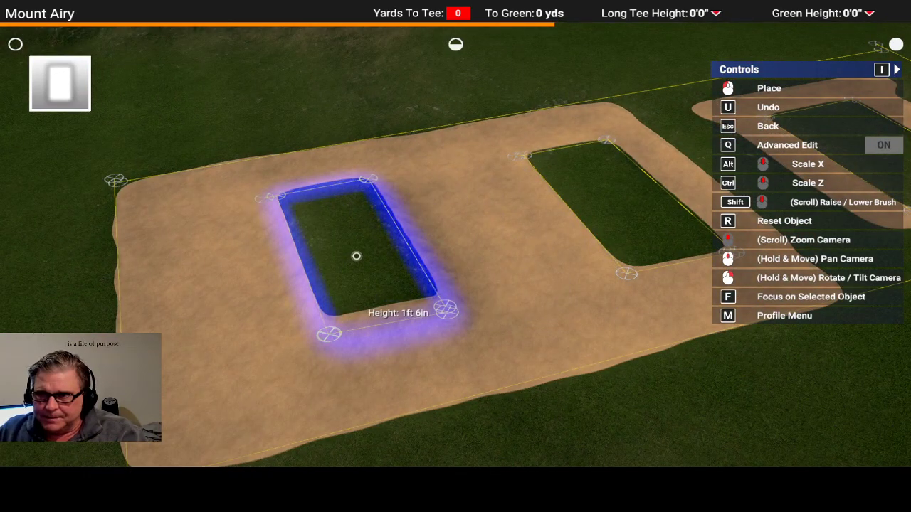
# Centre the same rectangular flatten brush over the second grass strip and raise the strip with the height at 1 ft 6 in
pyautogui.moveTo(617, 202)
pyautogui.mouseDown(button='right')
pyautogui.moveTo(522, 240)
pyautogui.moveTo(413, 254)
pyautogui.mouseUp(button='right')
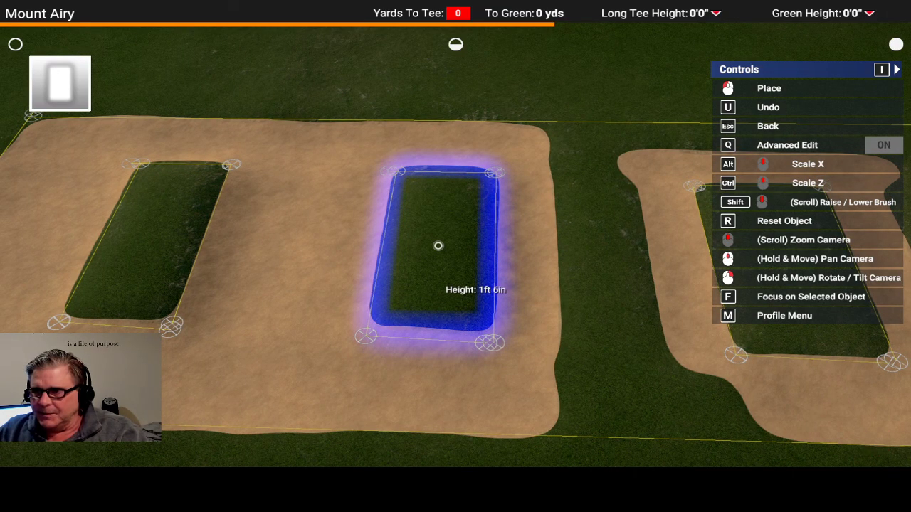
pyautogui.click(439, 246)
pyautogui.moveTo(780, 264)
pyautogui.mouseDown(button='right')
pyautogui.moveTo(782, 274)
pyautogui.moveTo(778, 261)
pyautogui.moveTo(603, 376)
pyautogui.moveTo(486, 413)
pyautogui.moveTo(468, 237)
pyautogui.mouseUp(button='right')
pyautogui.scroll(-6, 469, 238)
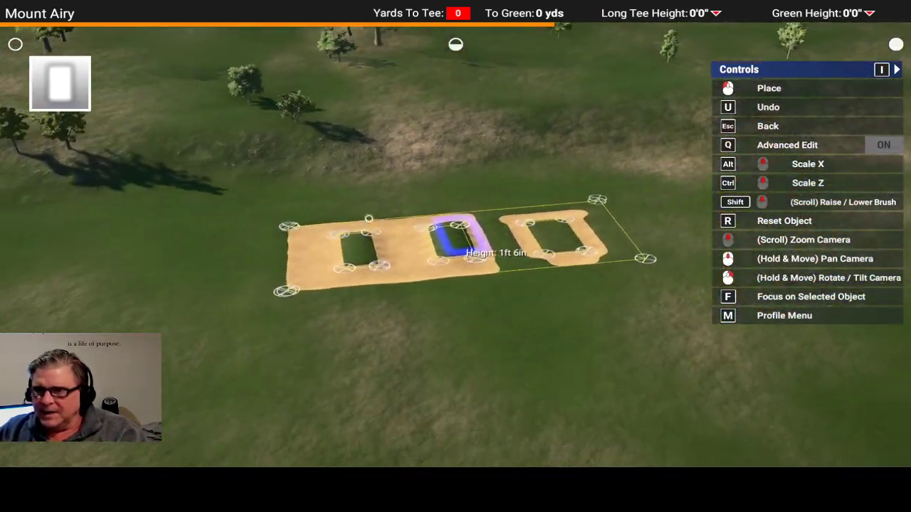
# Inspect the two raised grass strips and their edges against the surrounding sand from several angles, comparing them with the third strip
pyautogui.scroll(4, 376, 240)
pyautogui.moveTo(376, 239); pyautogui.dragTo(492, 268, button='right')
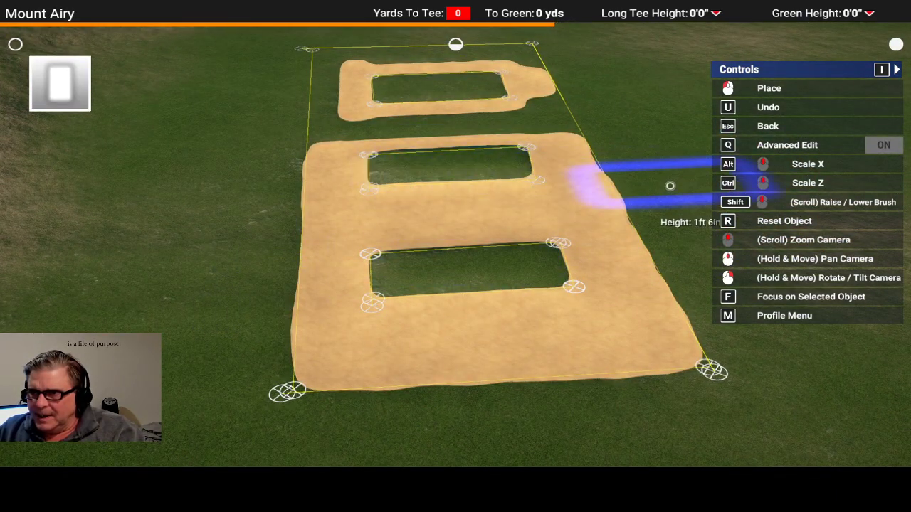
pyautogui.moveTo(669, 185); pyautogui.dragTo(725, 235, button='right')
pyautogui.moveTo(640, 228); pyautogui.dragTo(605, 359, button='right')
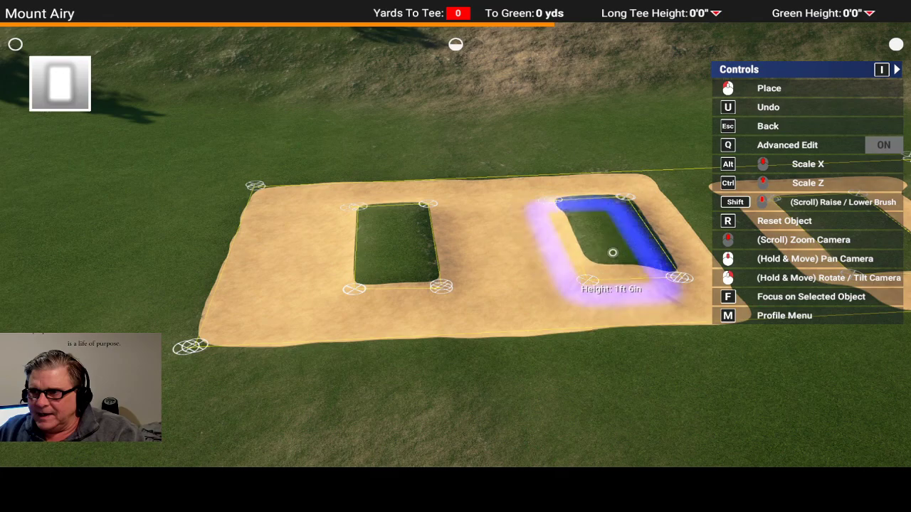
pyautogui.scroll(3, 482, 259)
pyautogui.moveTo(482, 260); pyautogui.dragTo(203, 260, button='middle')
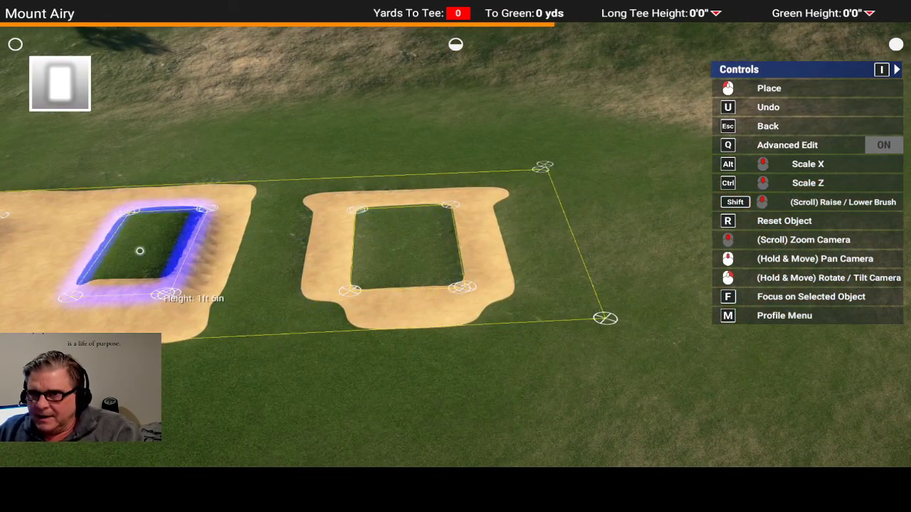
pyautogui.moveTo(142, 249); pyautogui.dragTo(498, 284, button='middle')
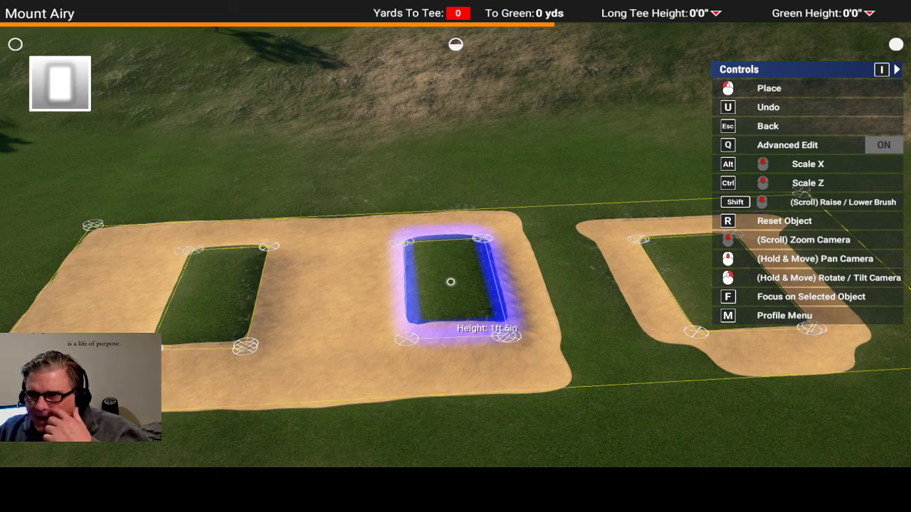
pyautogui.moveTo(466, 284); pyautogui.dragTo(436, 269, button='right')
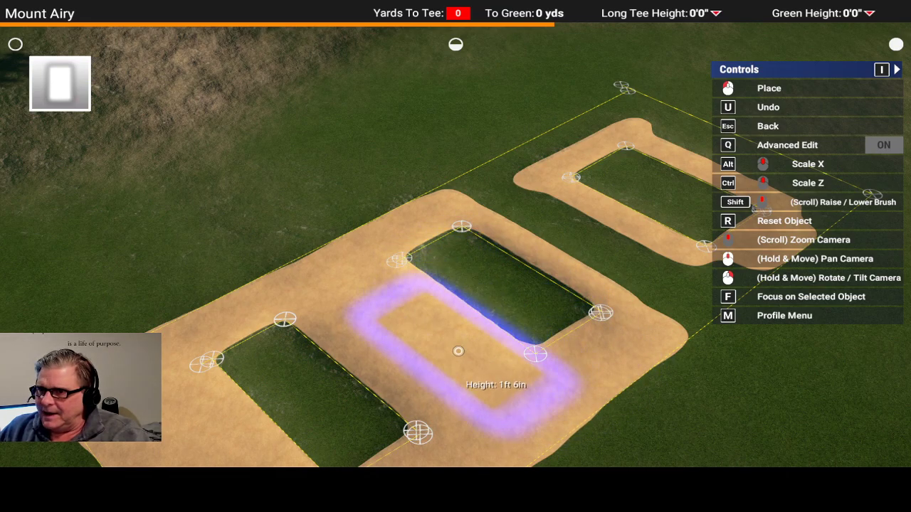
pyautogui.moveTo(458, 351)
pyautogui.mouseDown(button='right')
pyautogui.moveTo(366, 332)
pyautogui.moveTo(457, 235)
pyautogui.mouseUp(button='right')
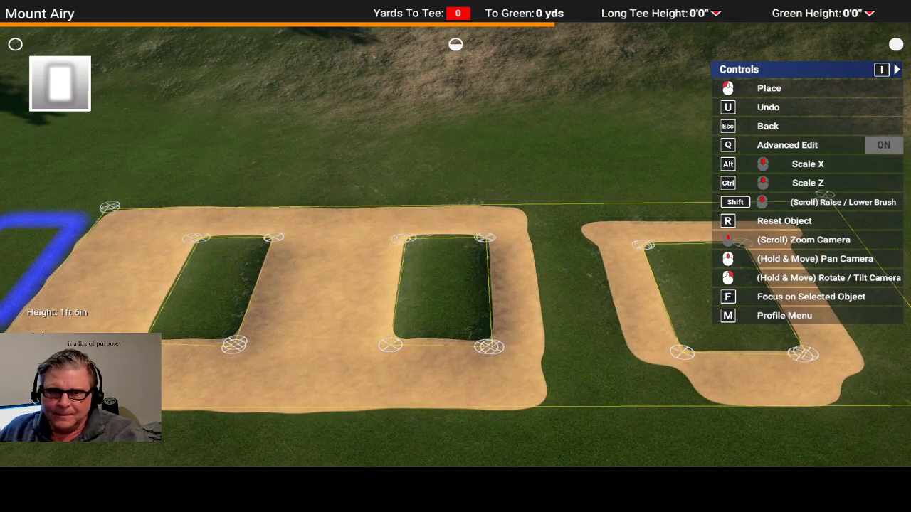